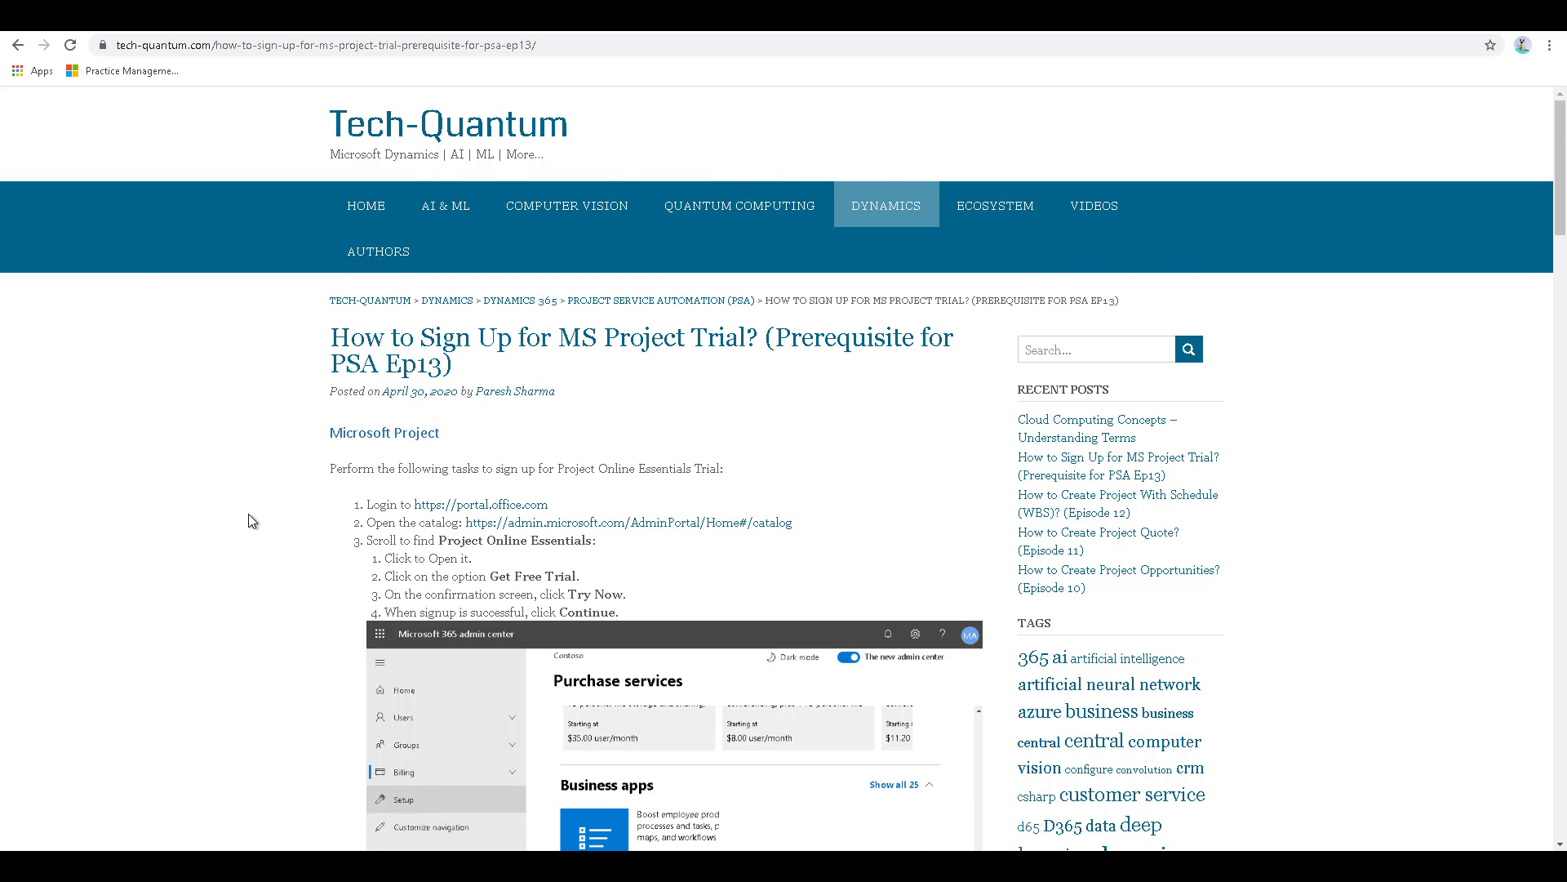
- Read through the article's instructions for the Project Online Essentials trial, licence assignment, Project installation and Project Service Automation add-in
scroll(248, 512, "down", 2)
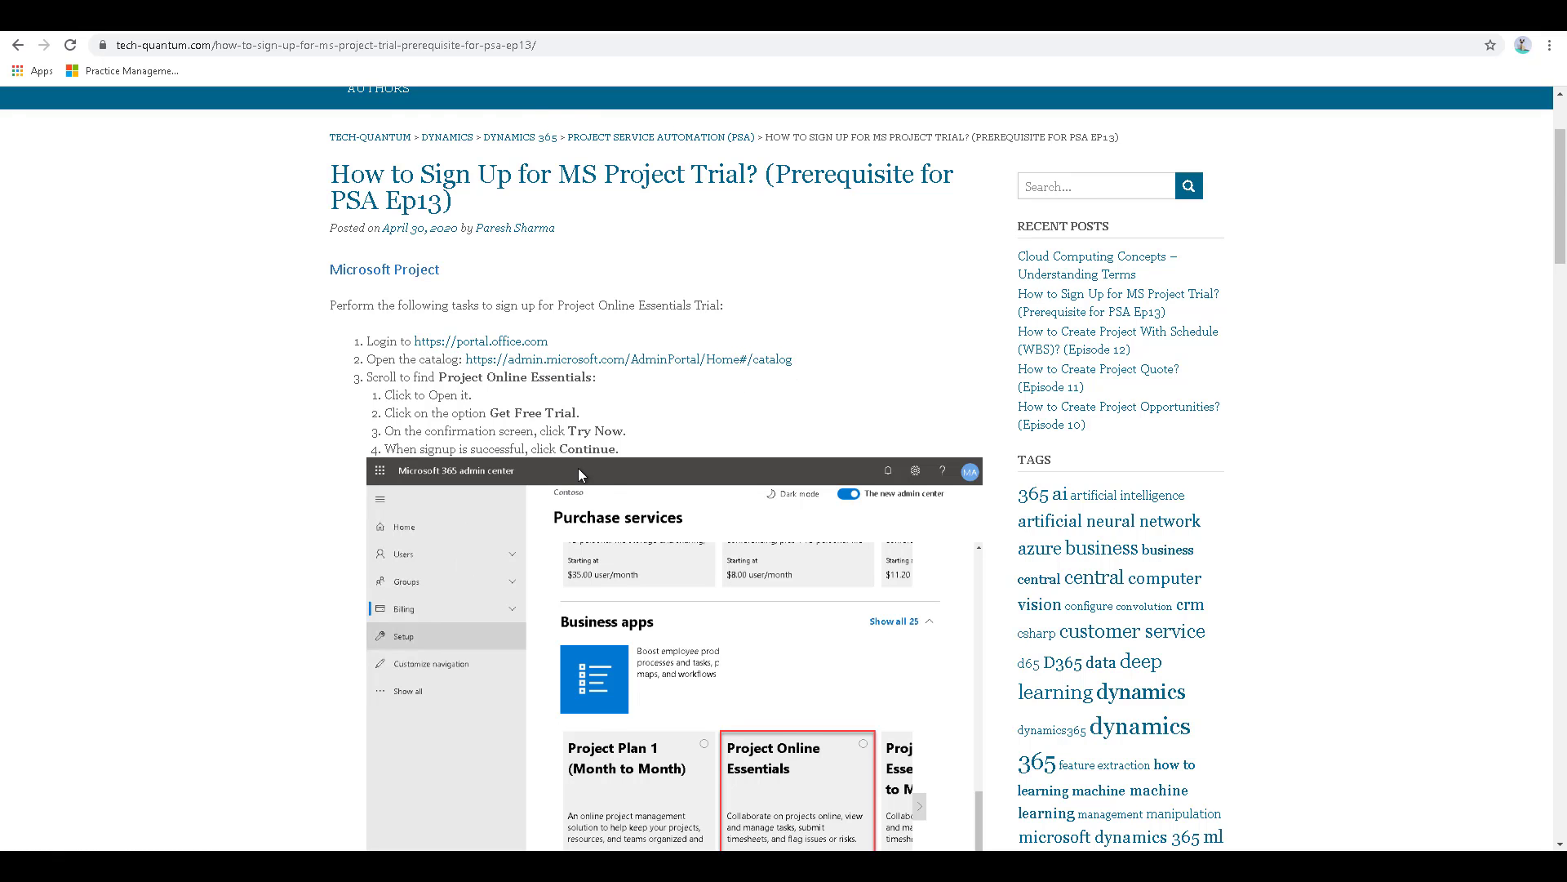
scroll(620, 461, "down", 4)
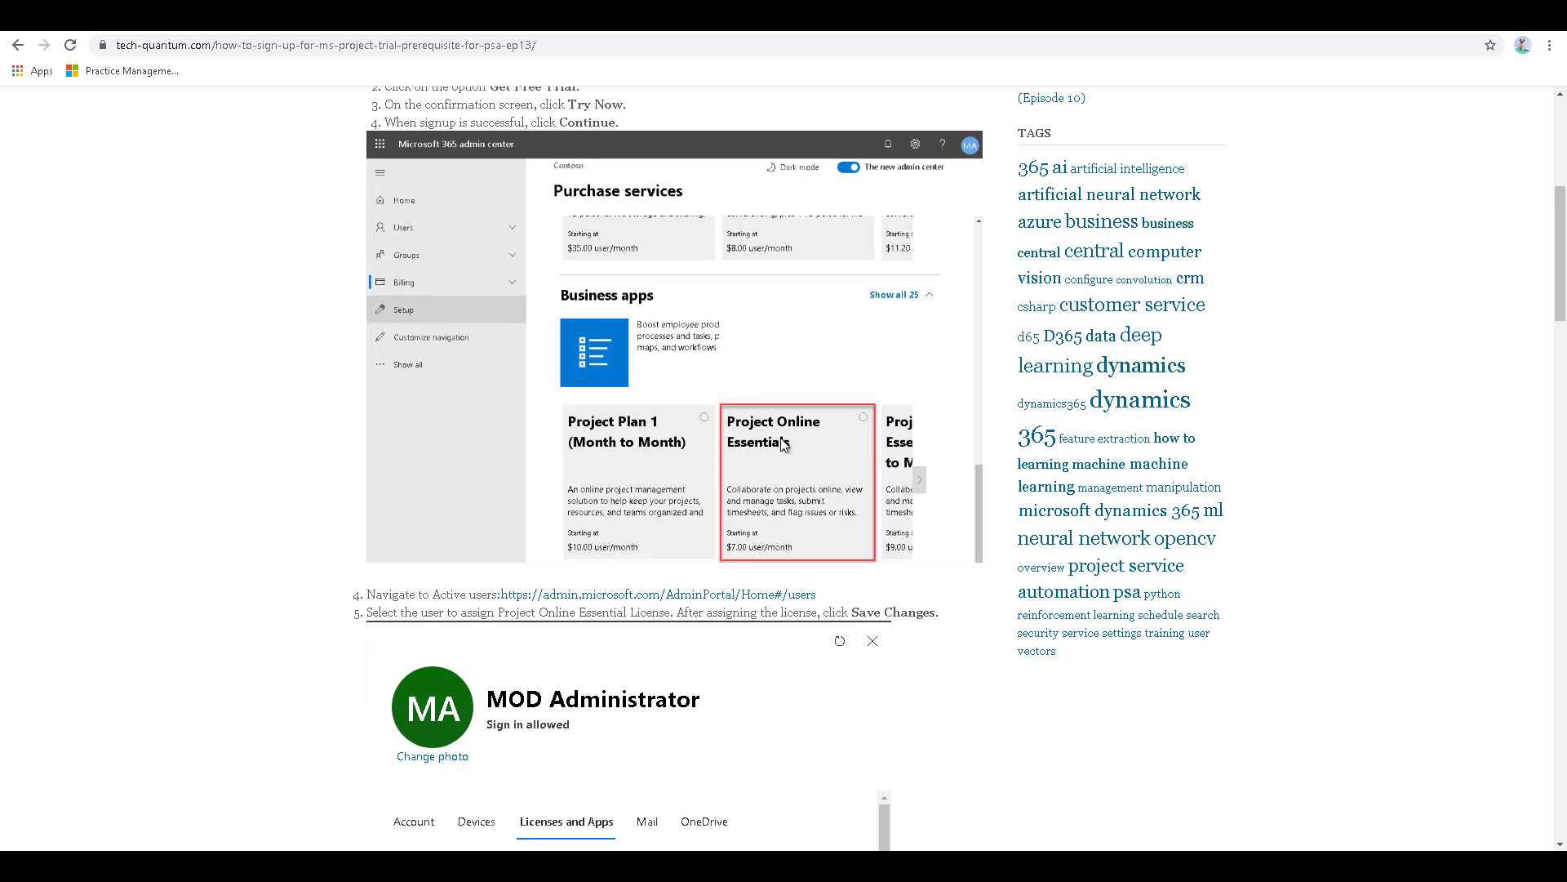
scroll(784, 445, "up", 2)
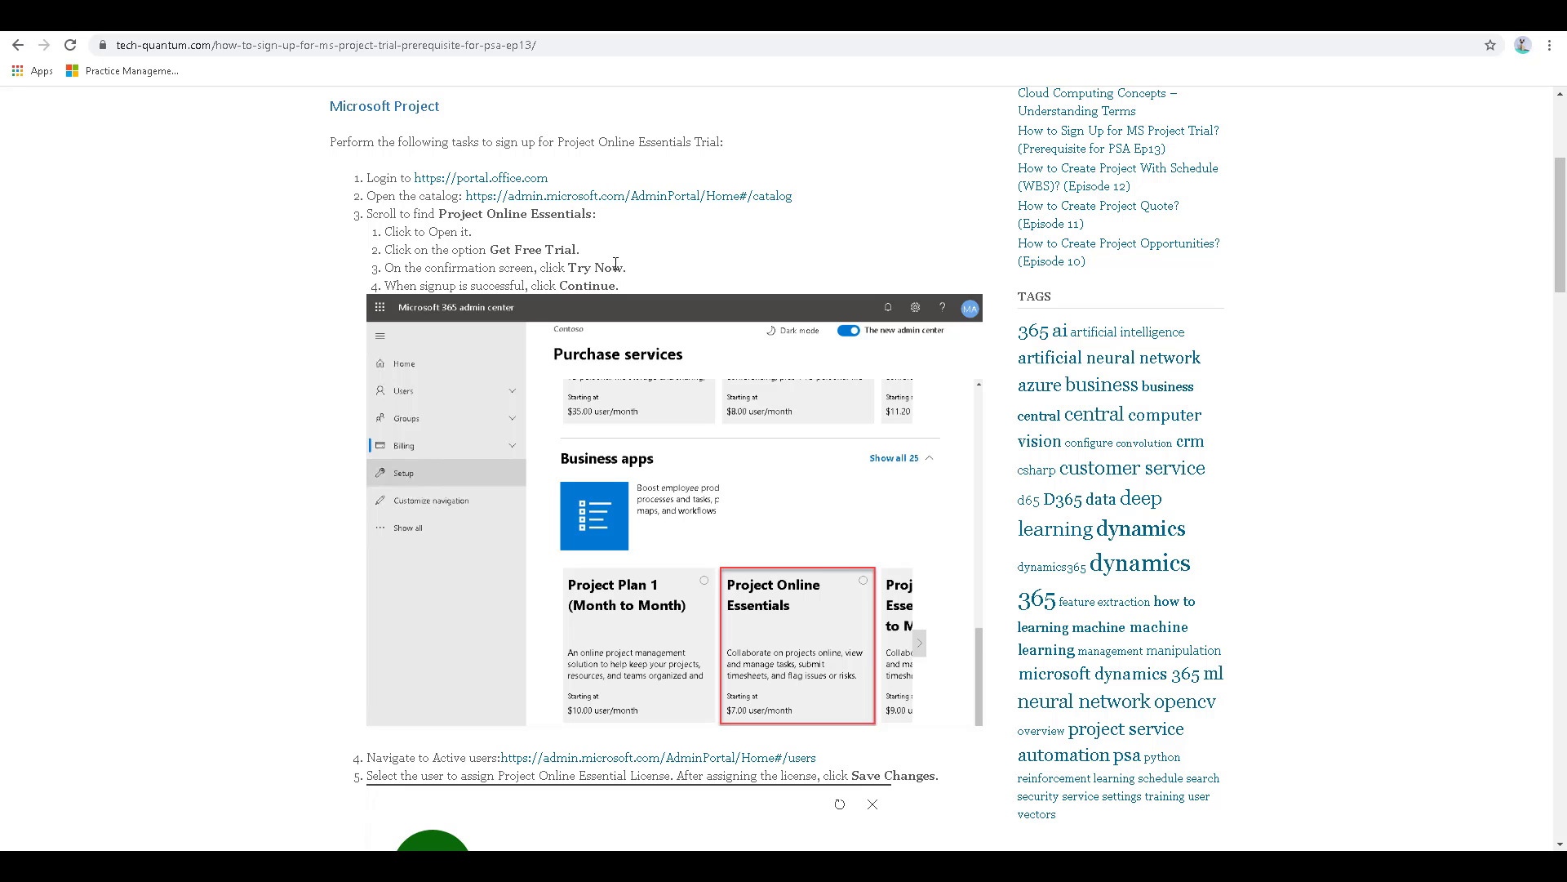
scroll(467, 214, "down", 1)
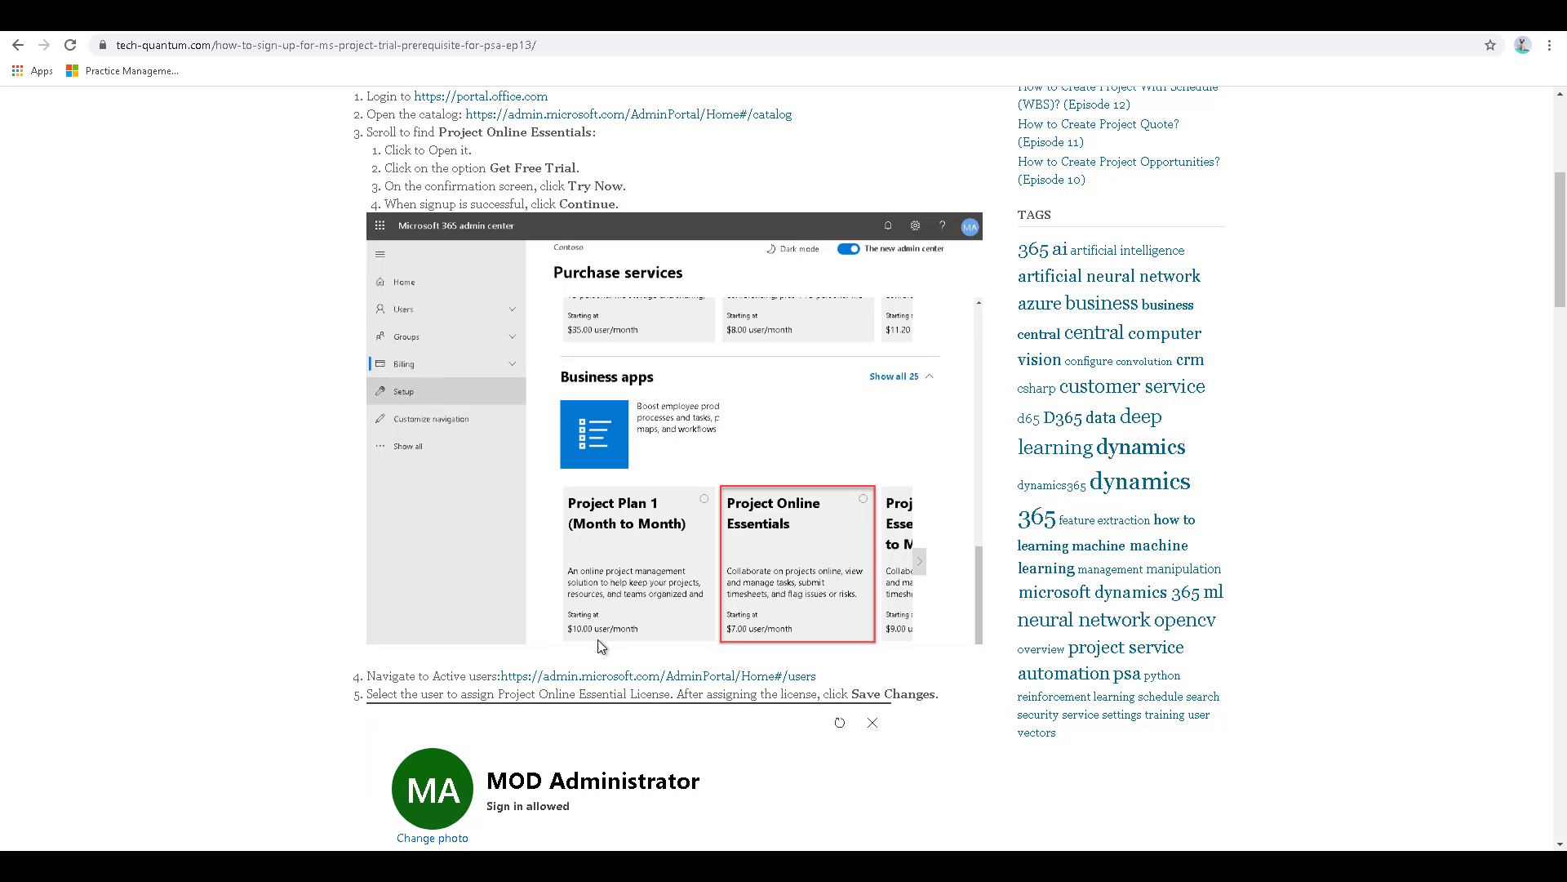
scroll(601, 670, "down", 3)
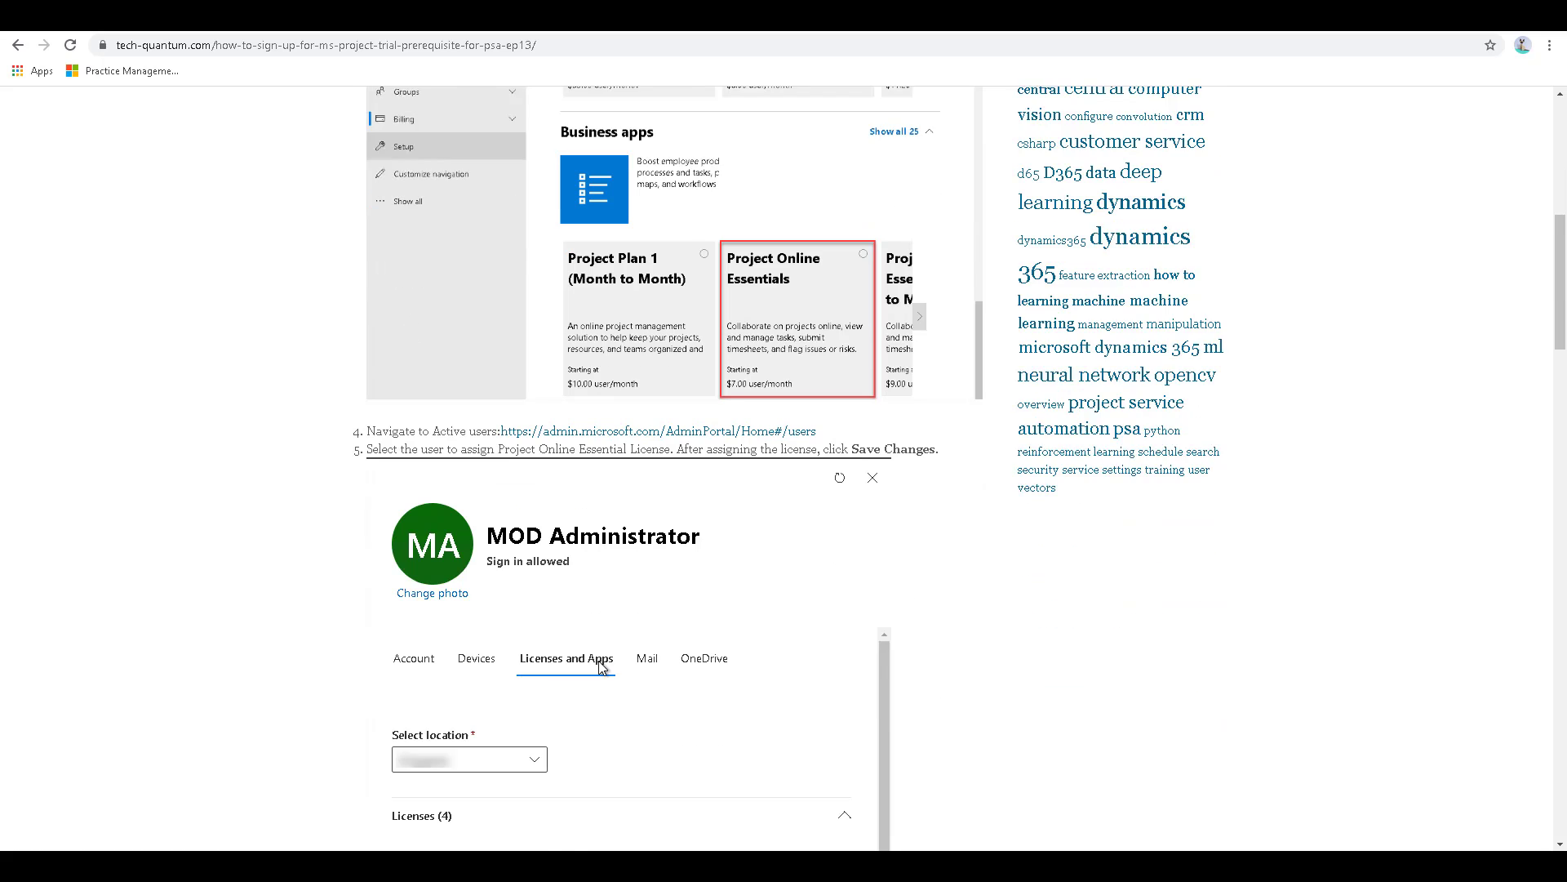
scroll(602, 666, "down", 1)
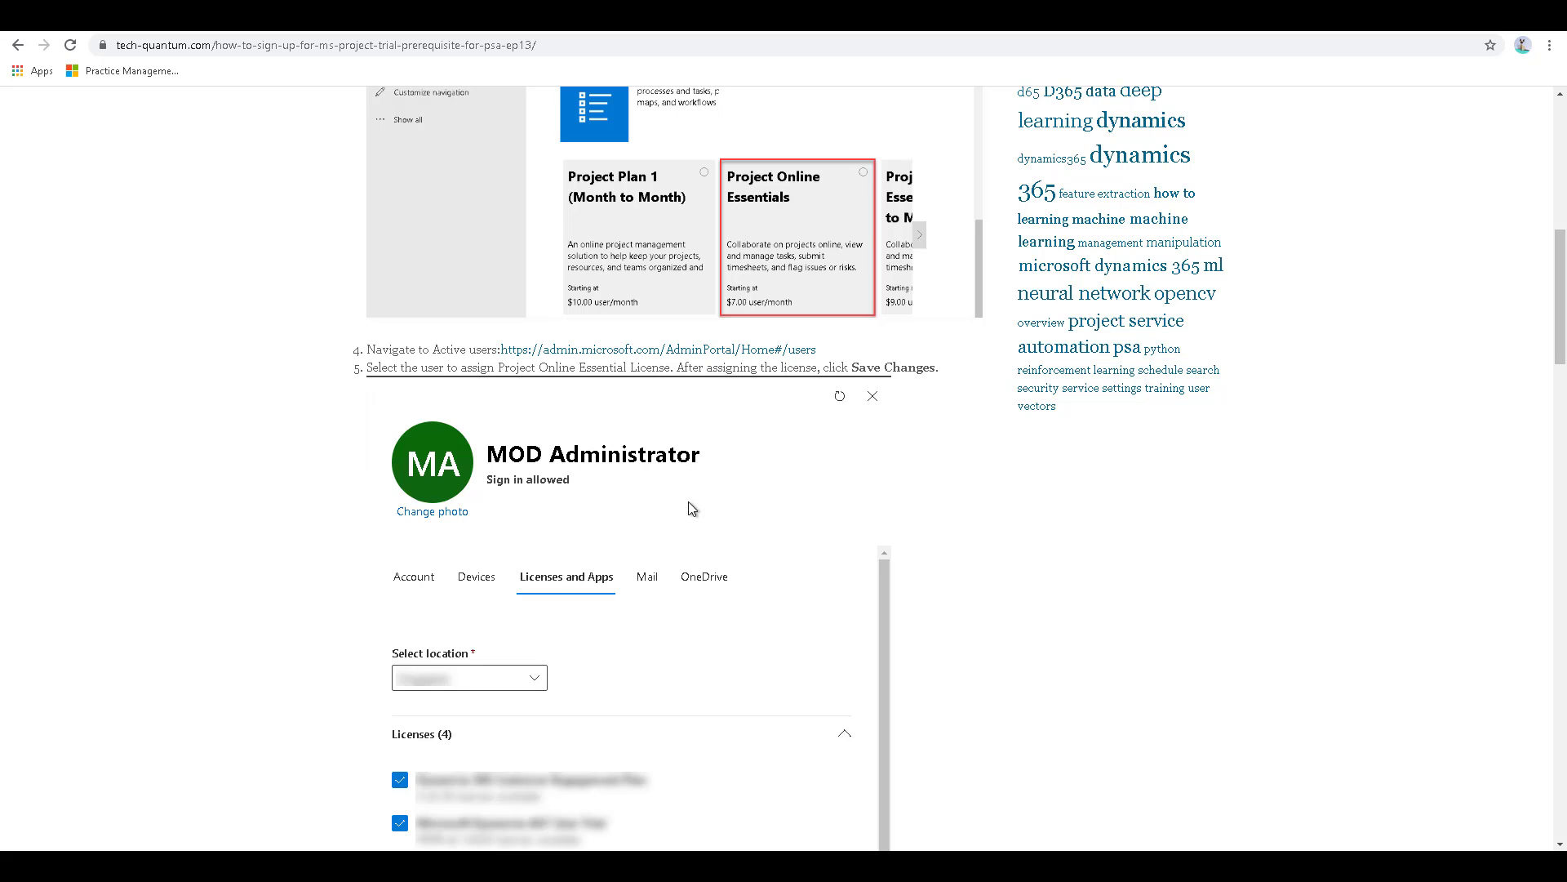
scroll(688, 501, "down", 2)
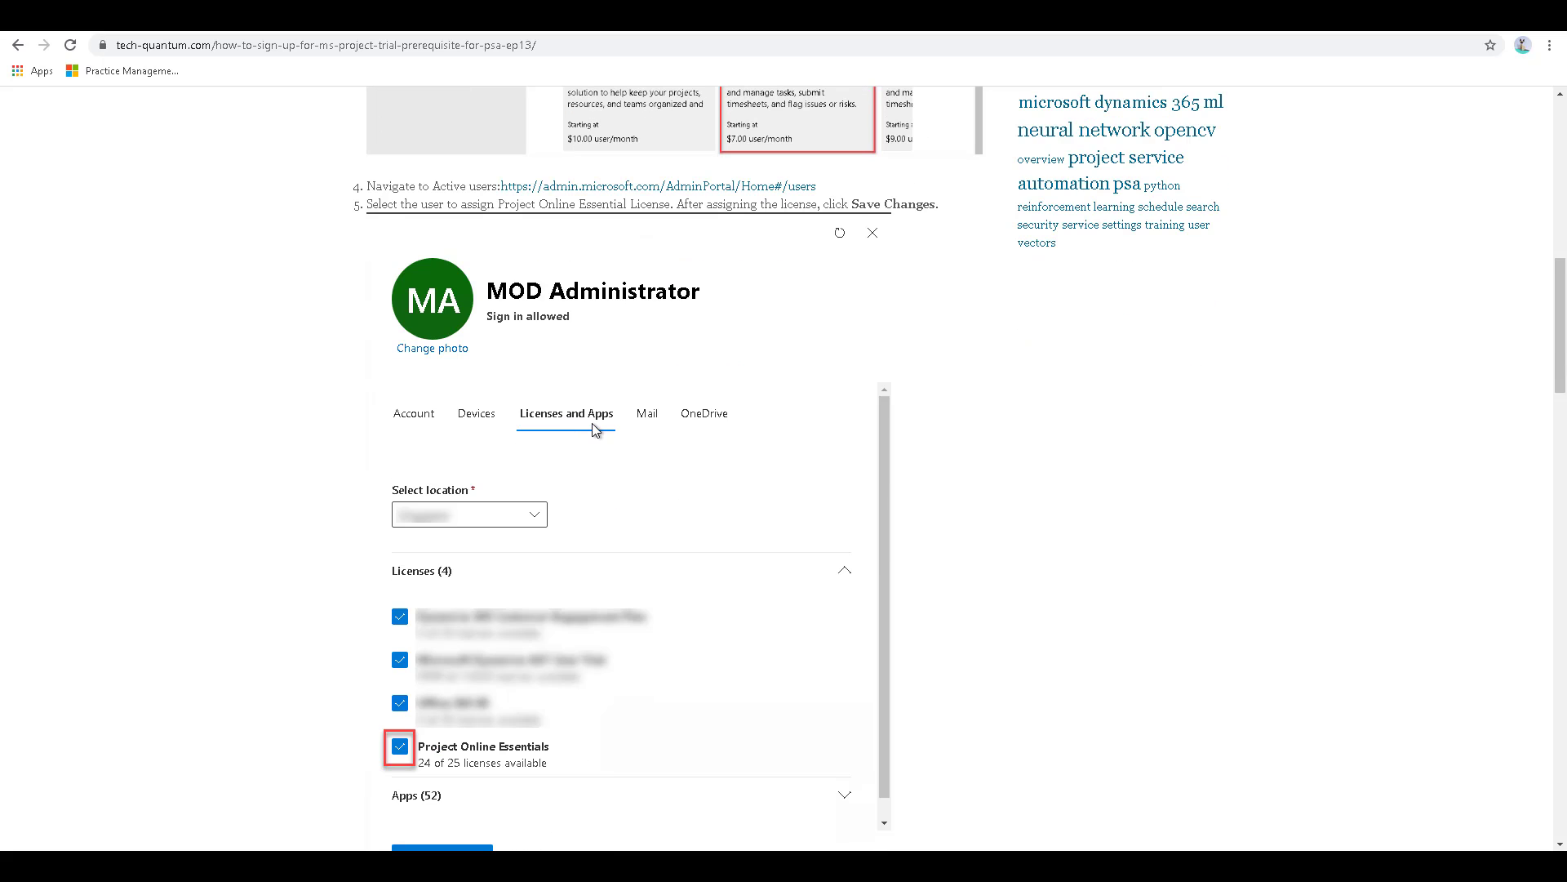
scroll(596, 430, "down", 3)
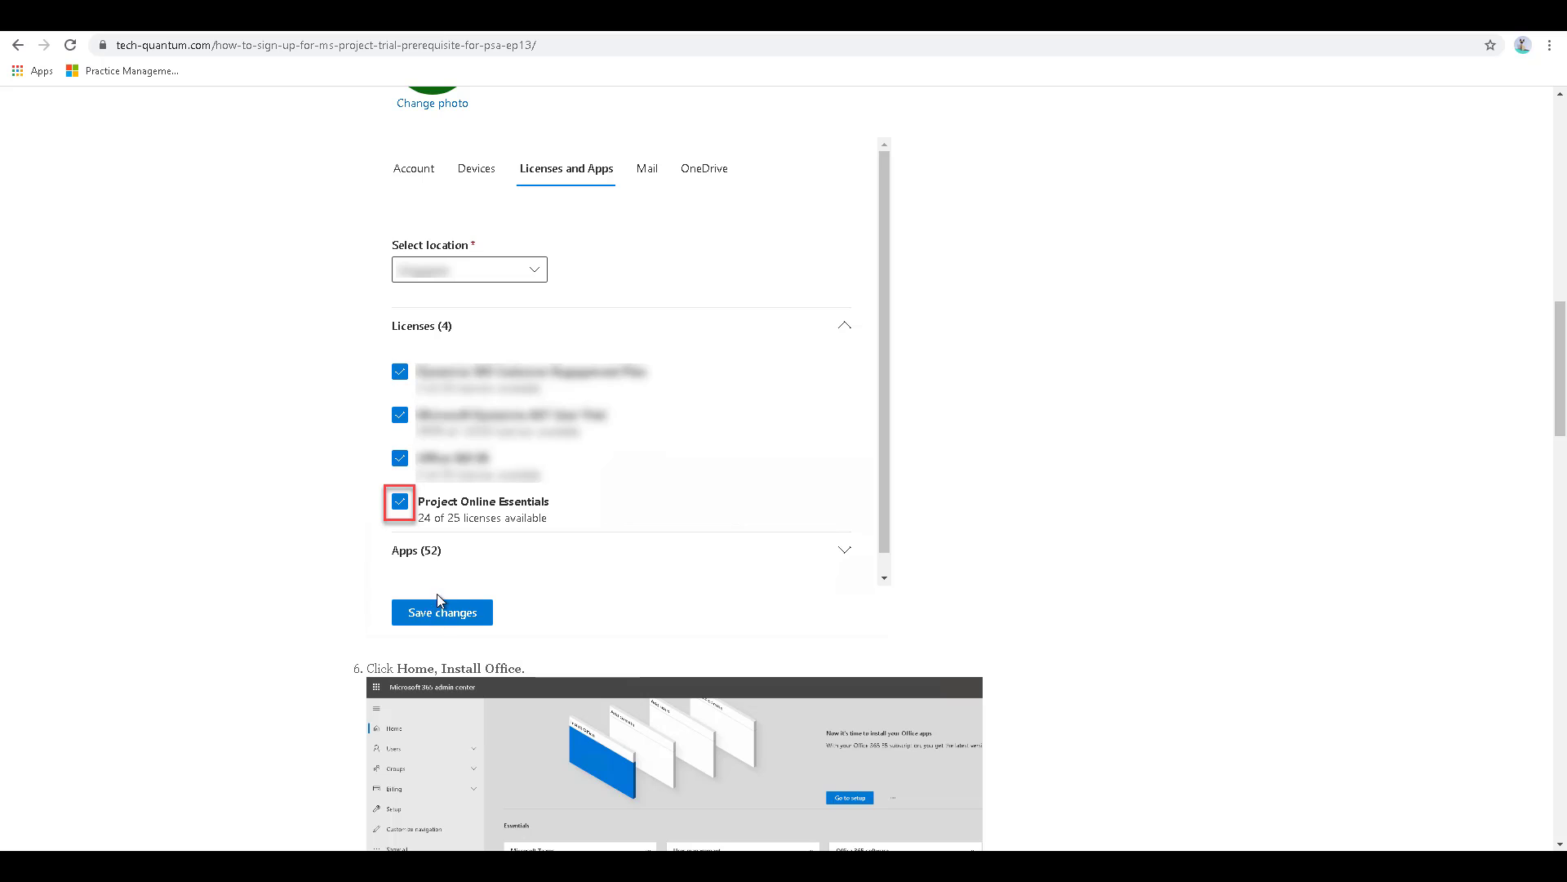
scroll(437, 596, "down", 4)
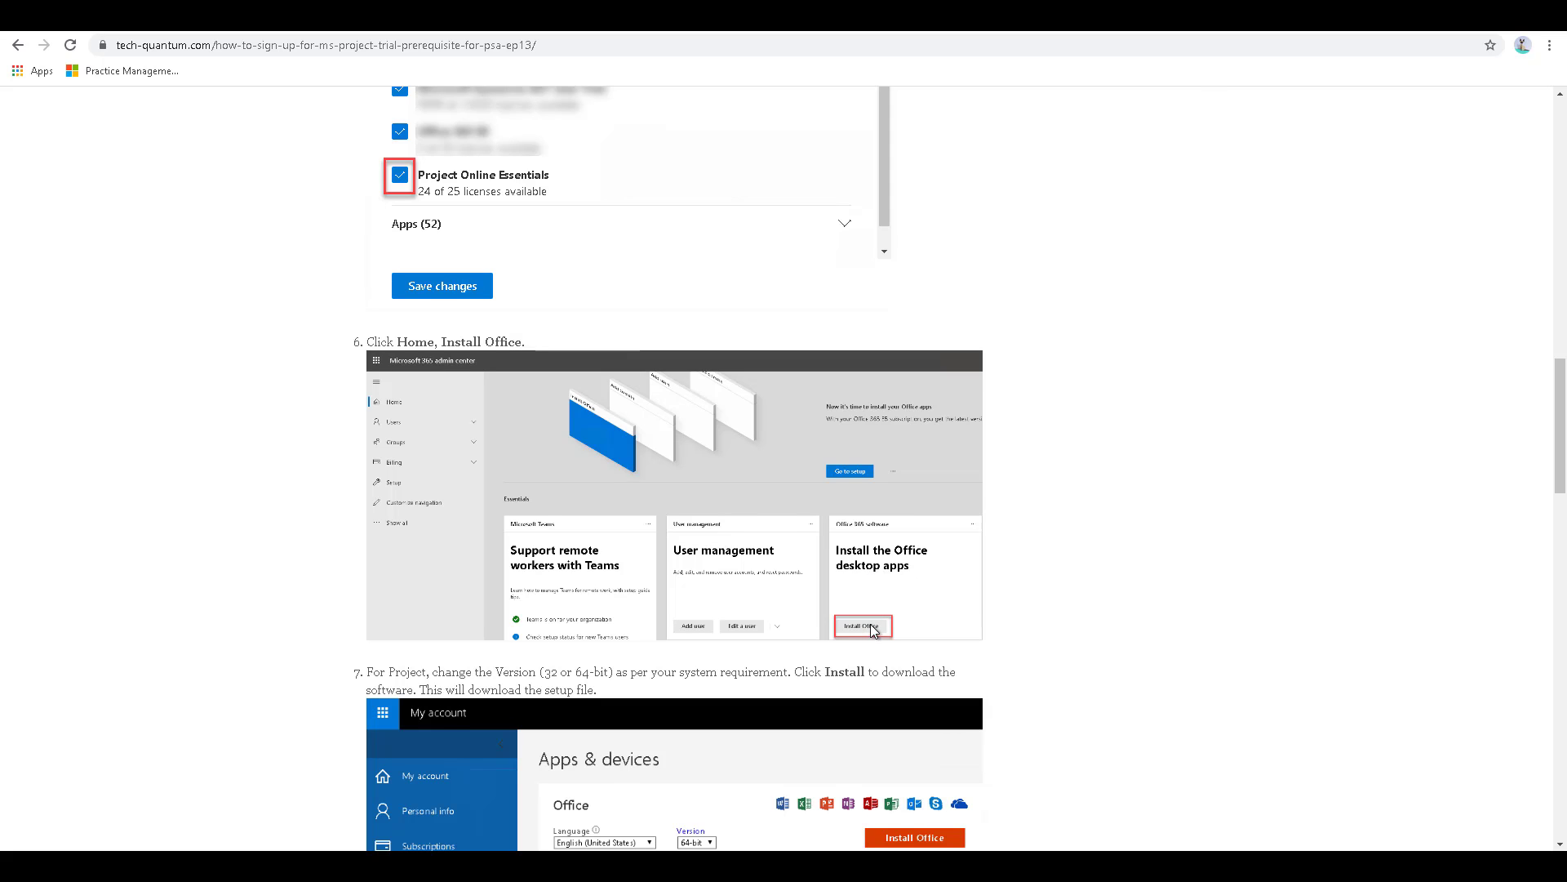
scroll(873, 630, "down", 5)
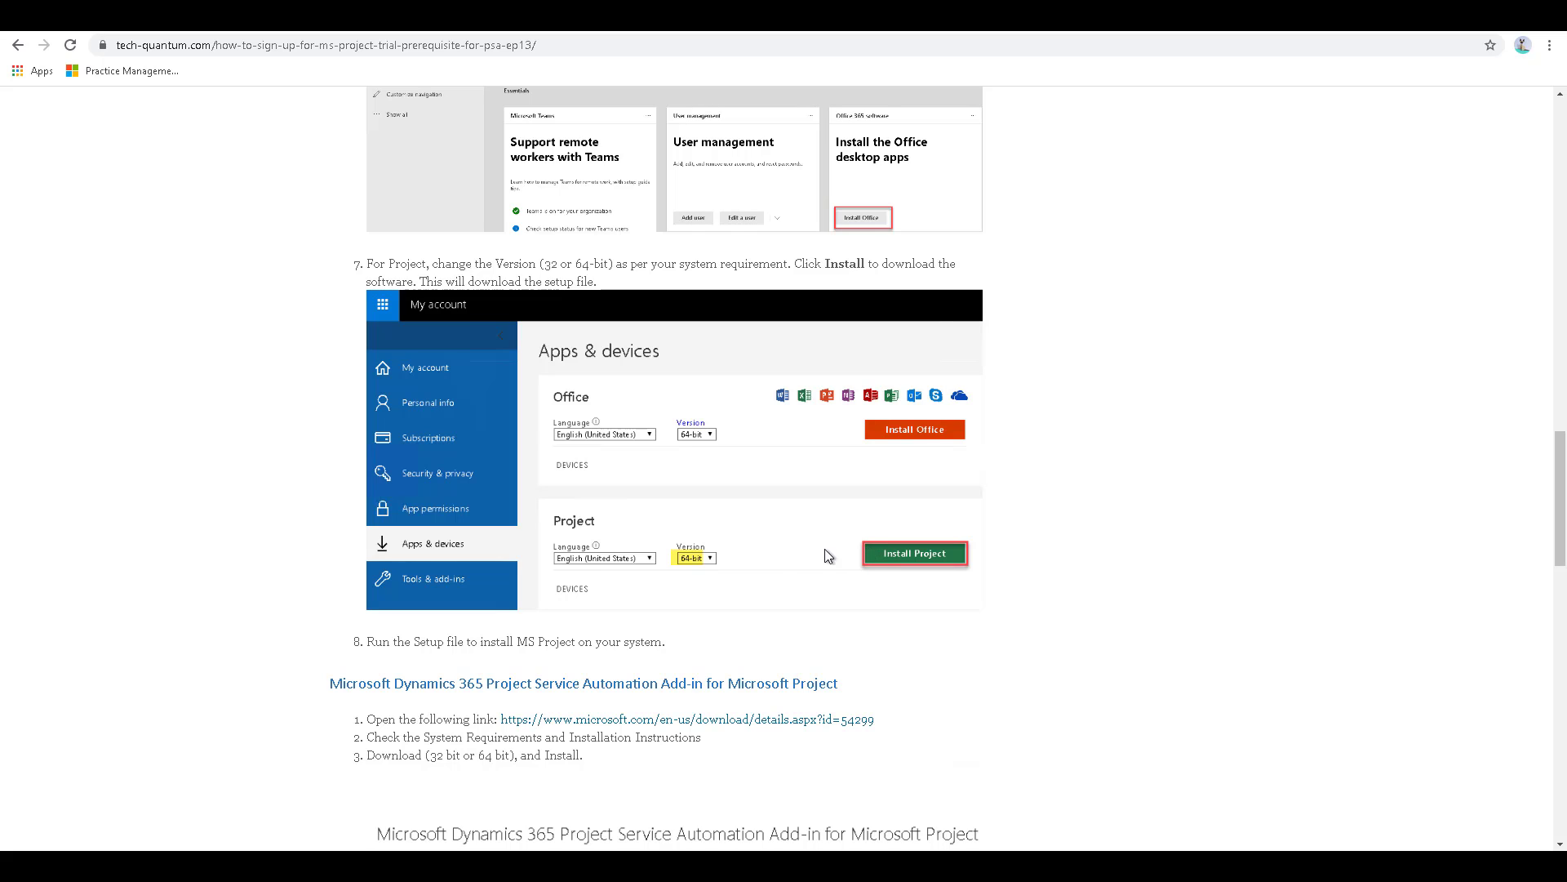
scroll(759, 594, "down", 4)
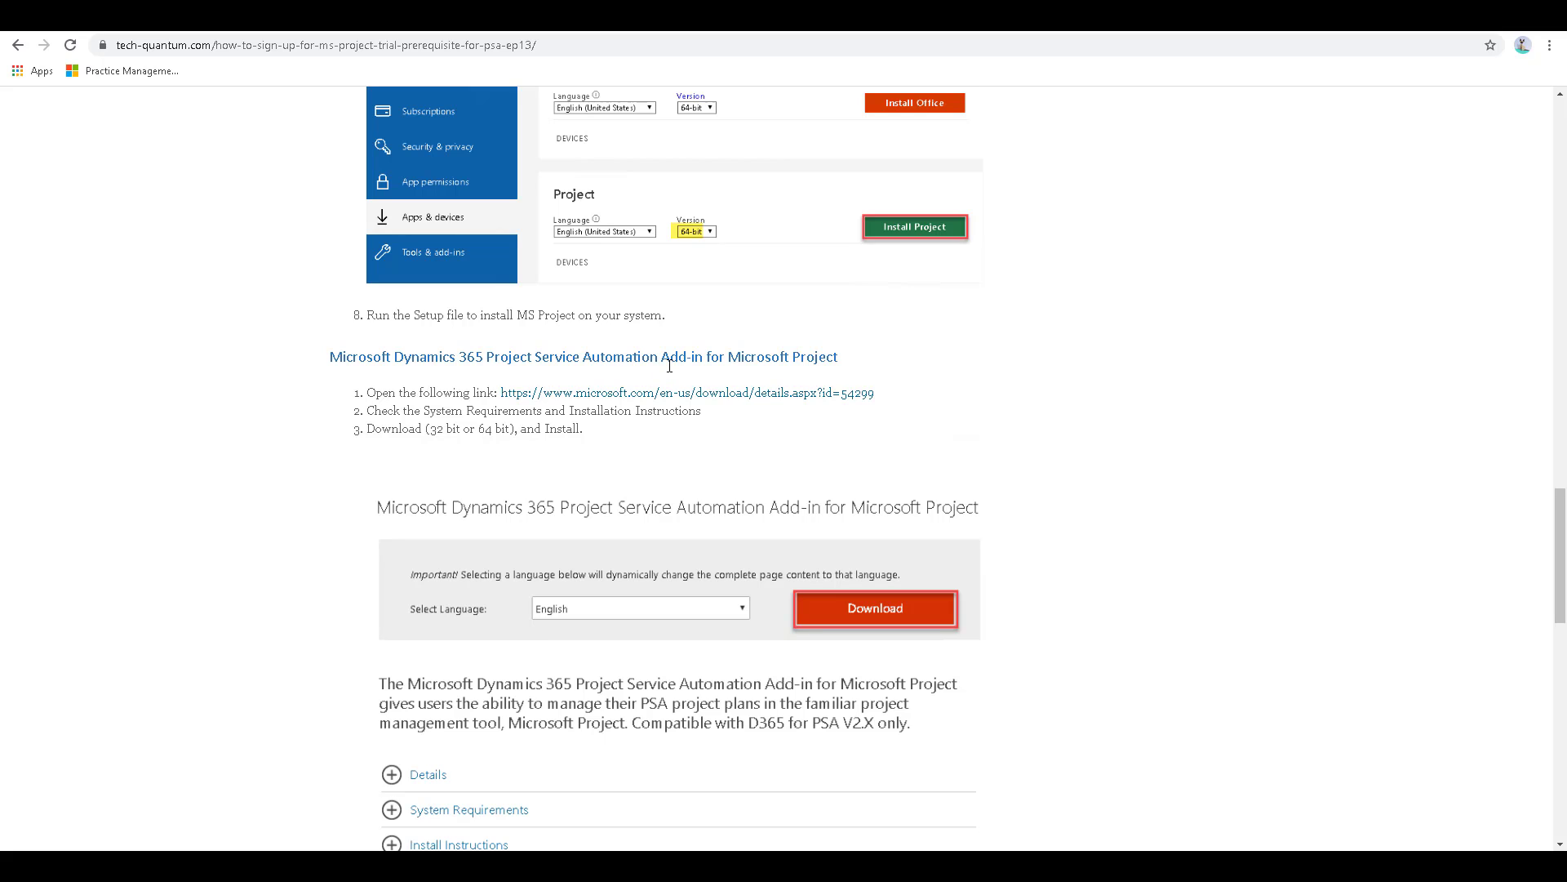
- Check the x64 and x86 installers offered on Microsoft's Project Service Automation Add-in download page, and return to the article
left_click(595, 400)
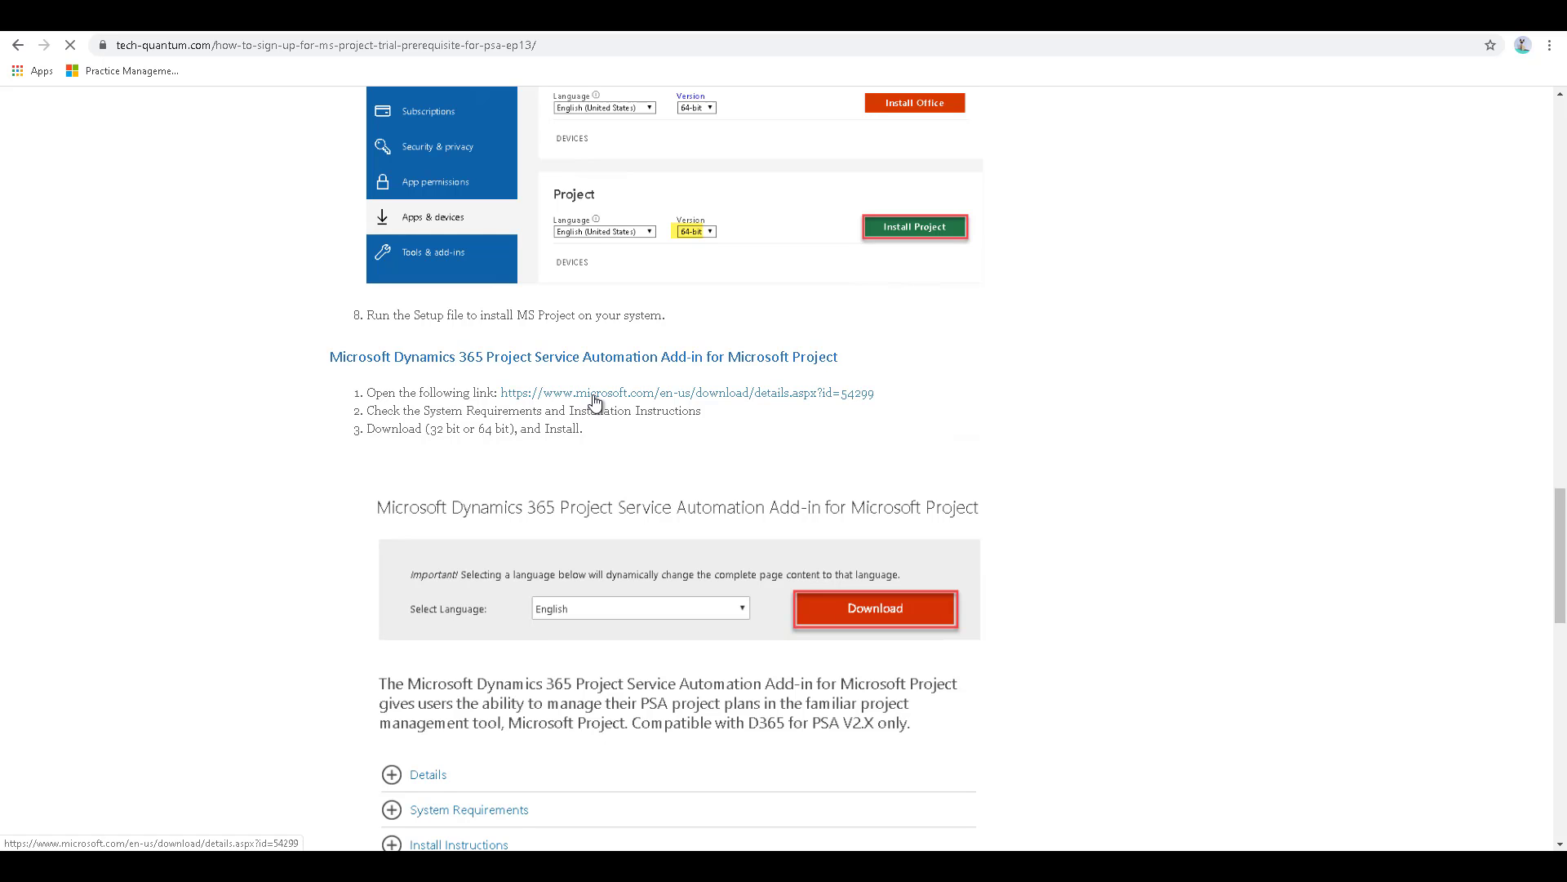
scroll(596, 402, "down", 3)
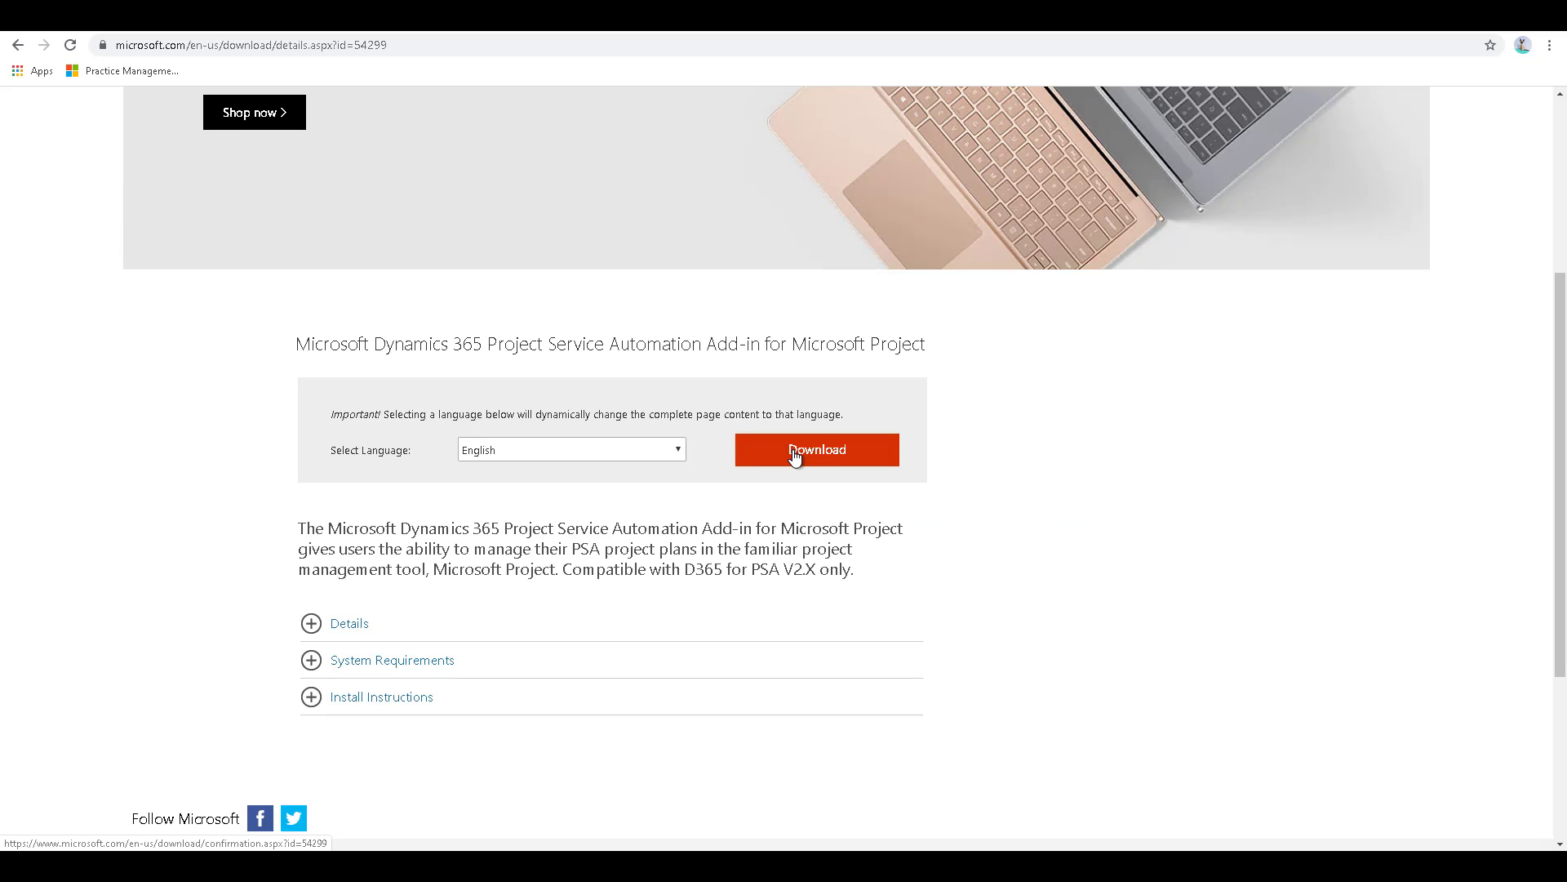
left_click(795, 451)
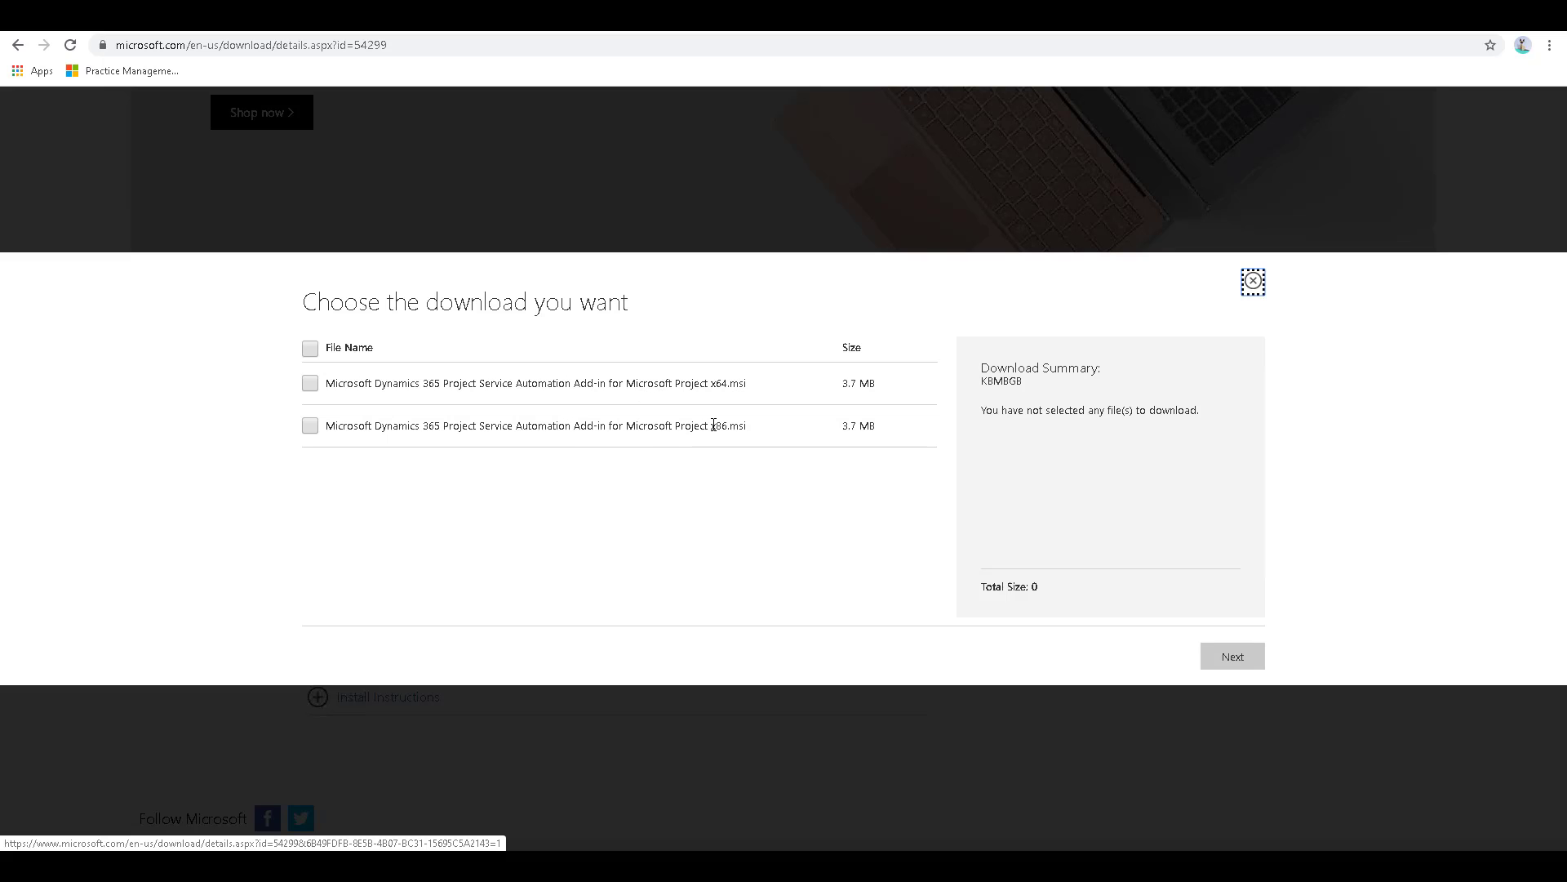
left_click_drag(711, 425, 728, 425)
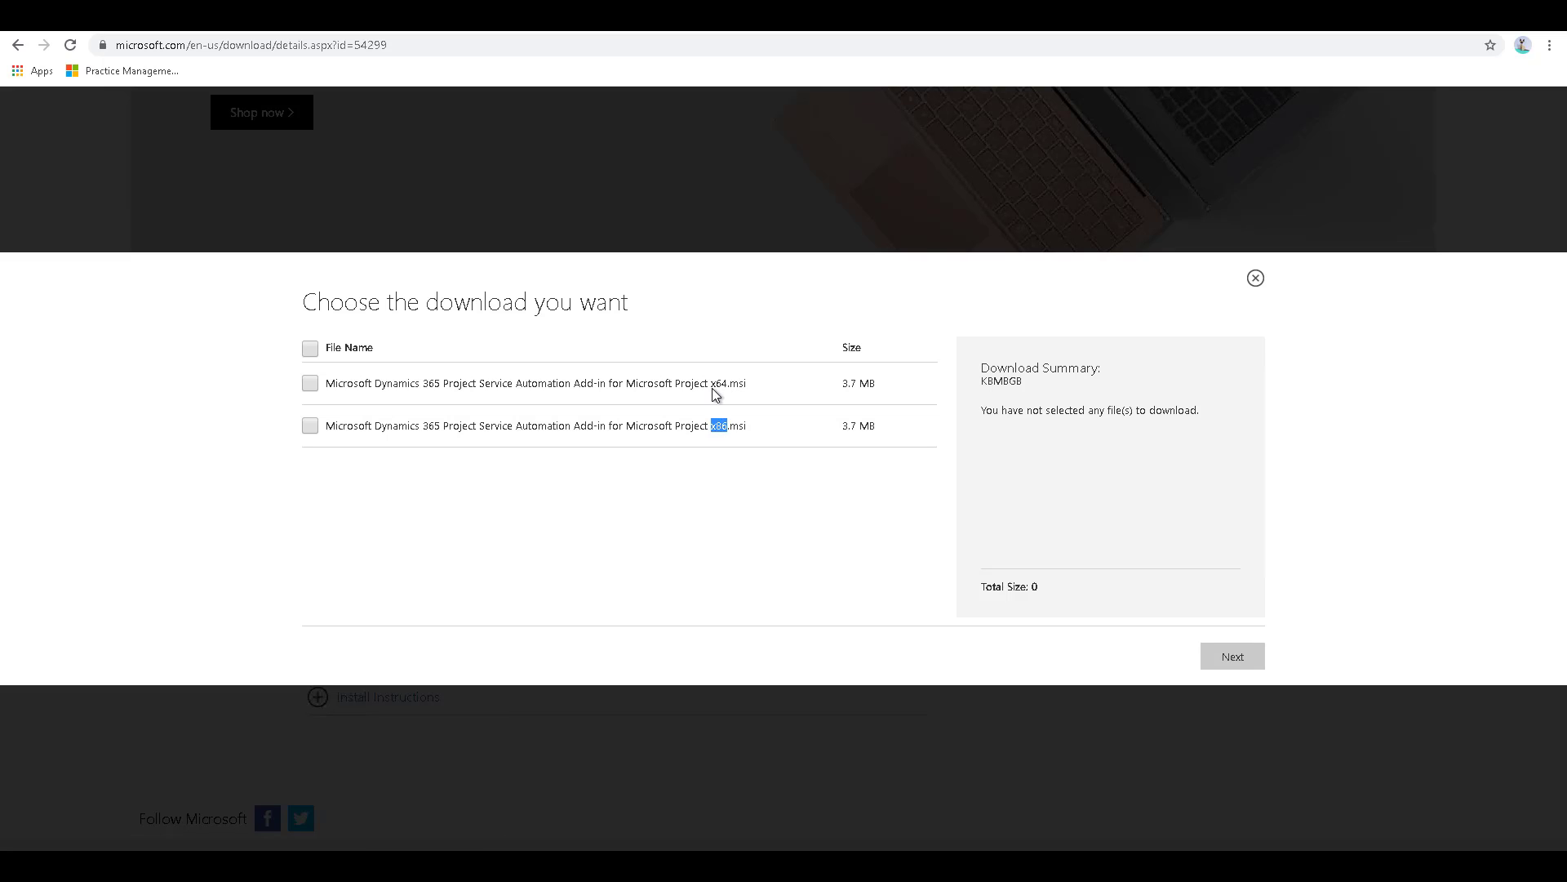
double_click(716, 387)
key("alt+Left")
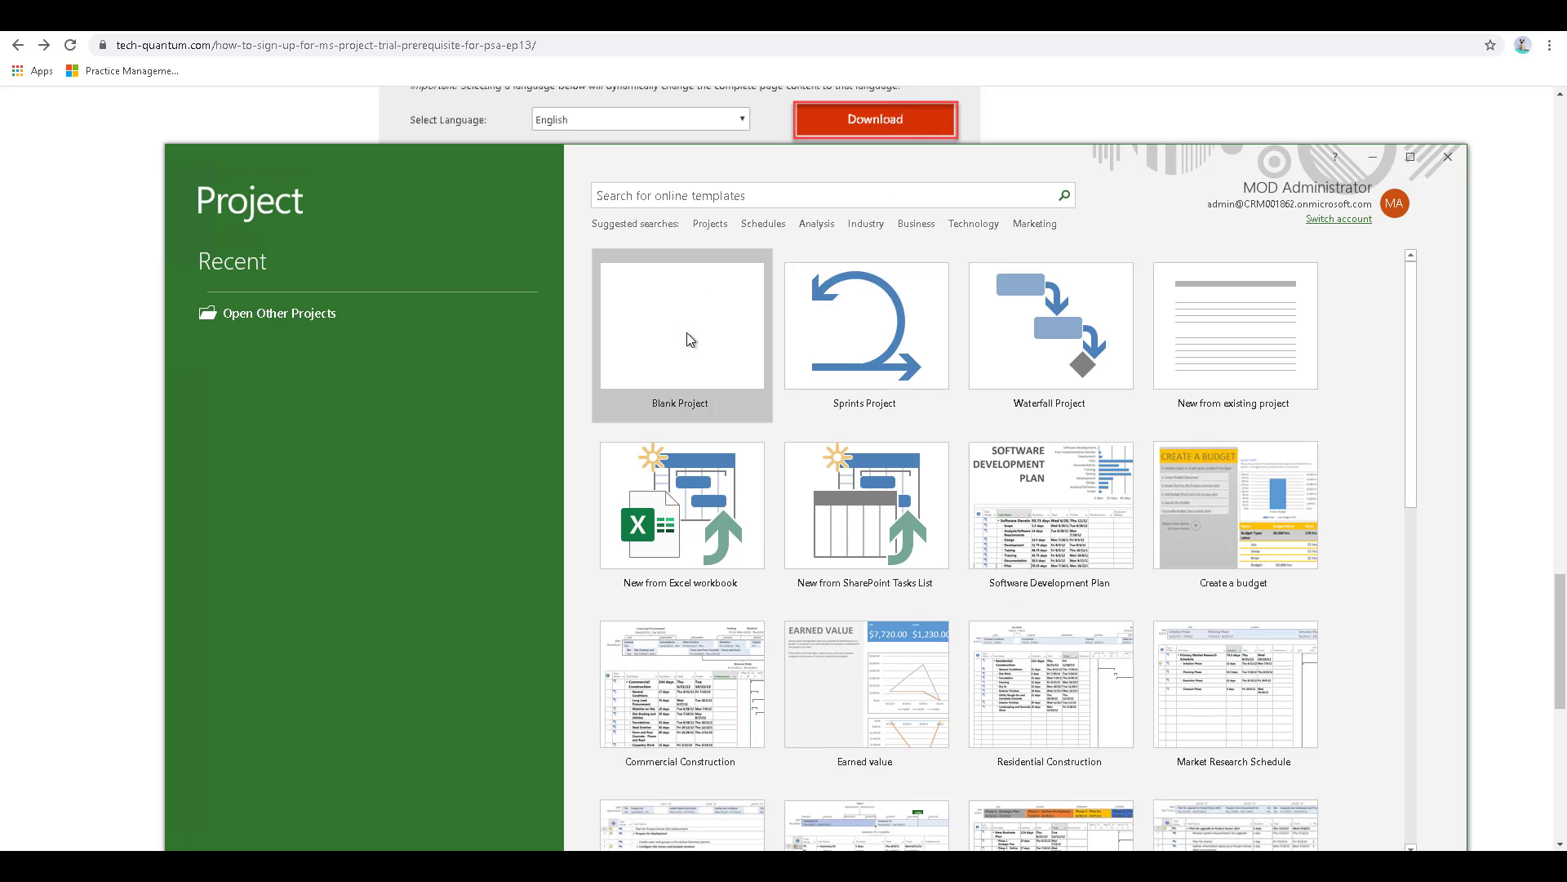
- Create a blank project in Microsoft Project, show the Project Service commands and maximize the window
left_click(687, 331)
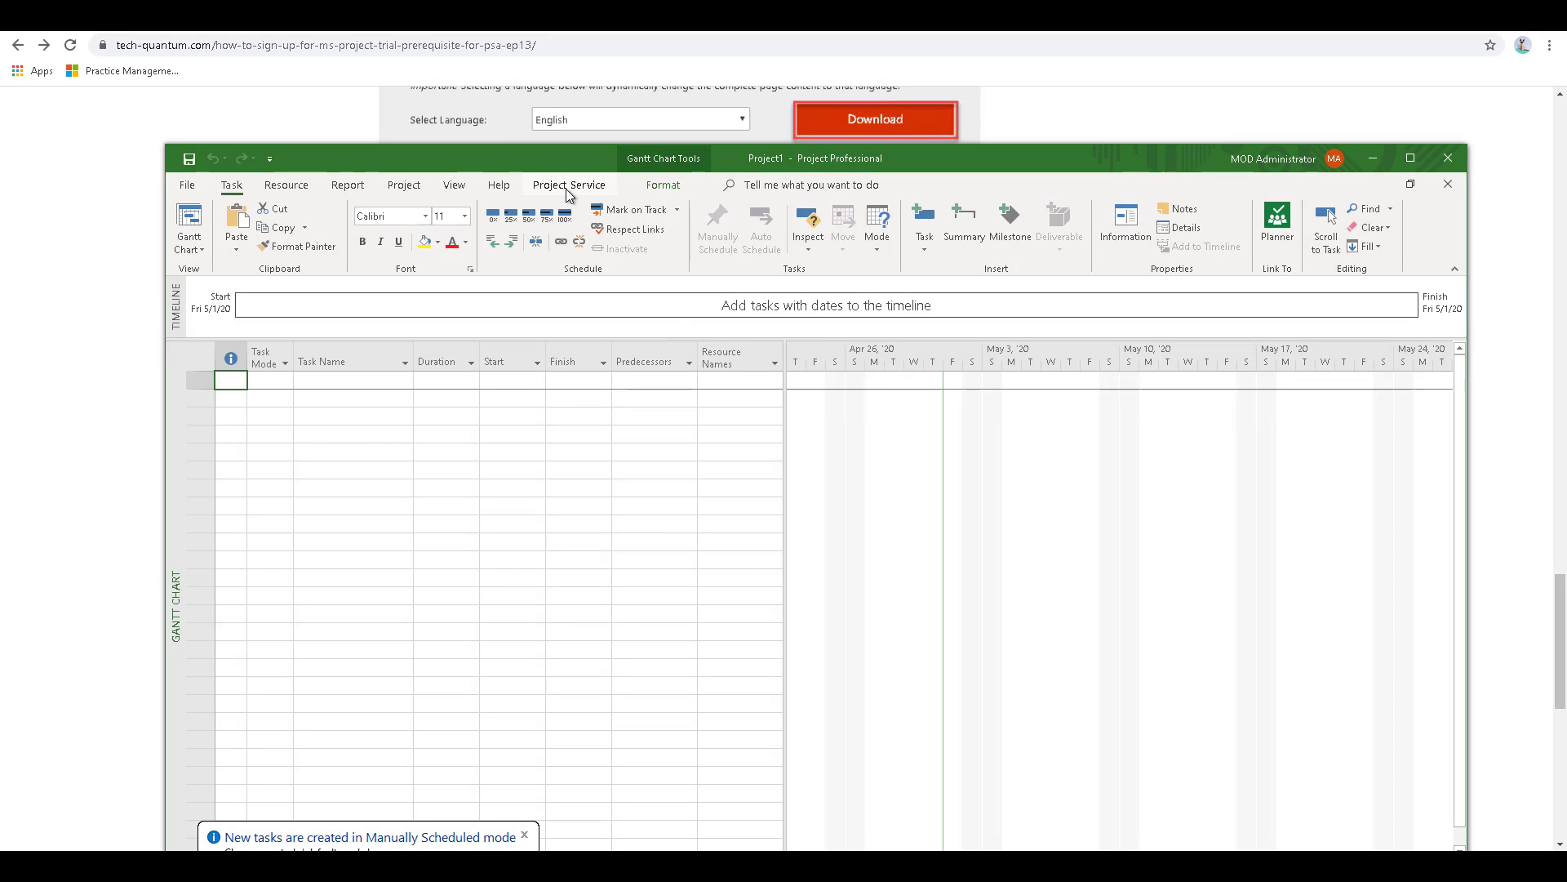
left_click(566, 187)
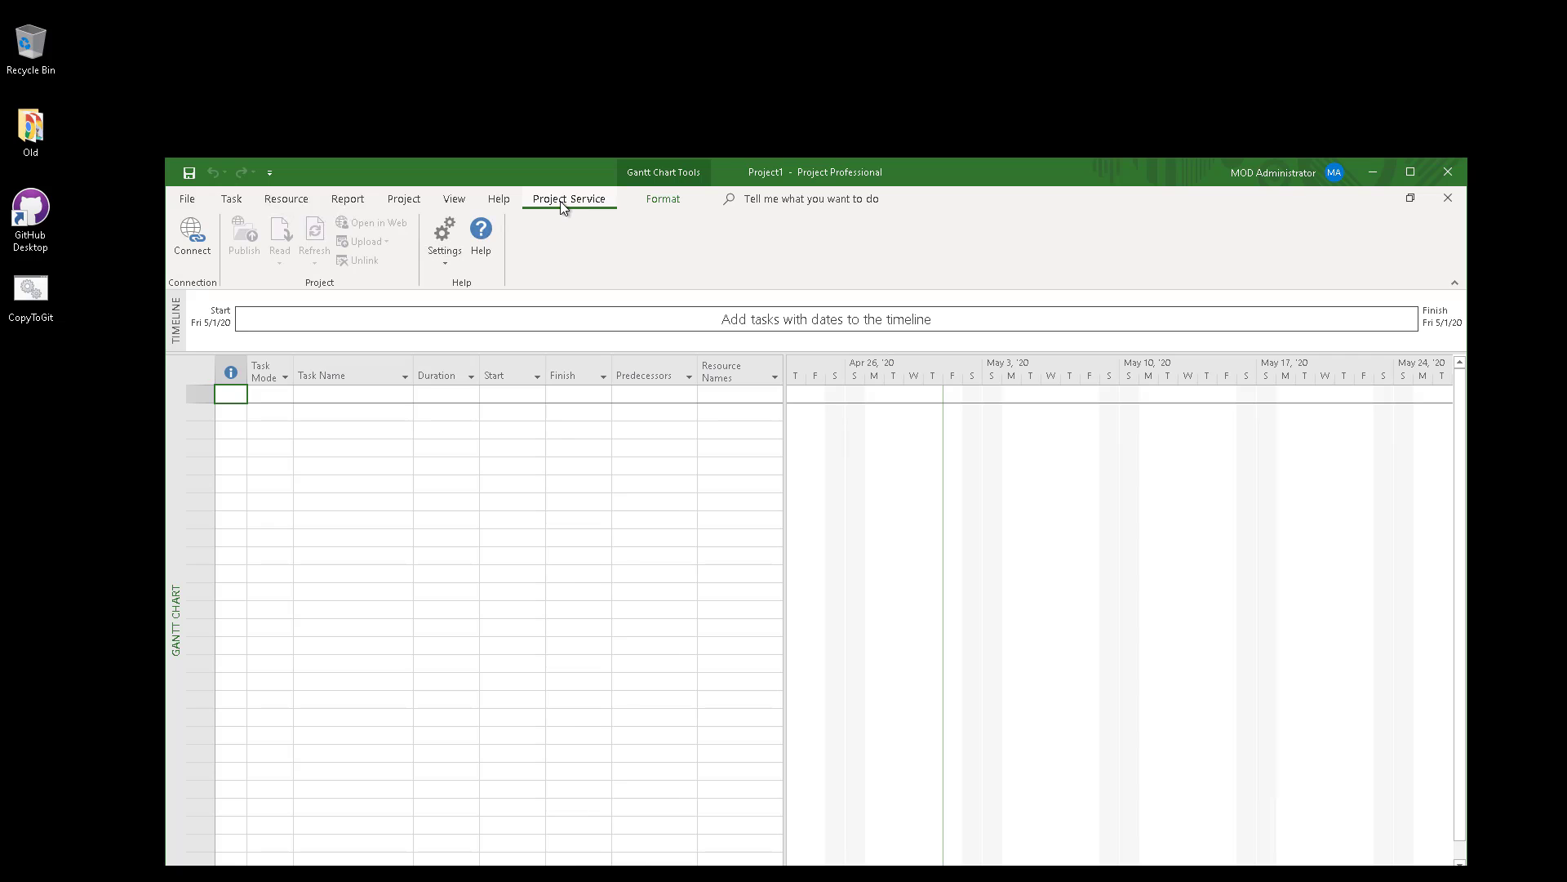
double_click(969, 166)
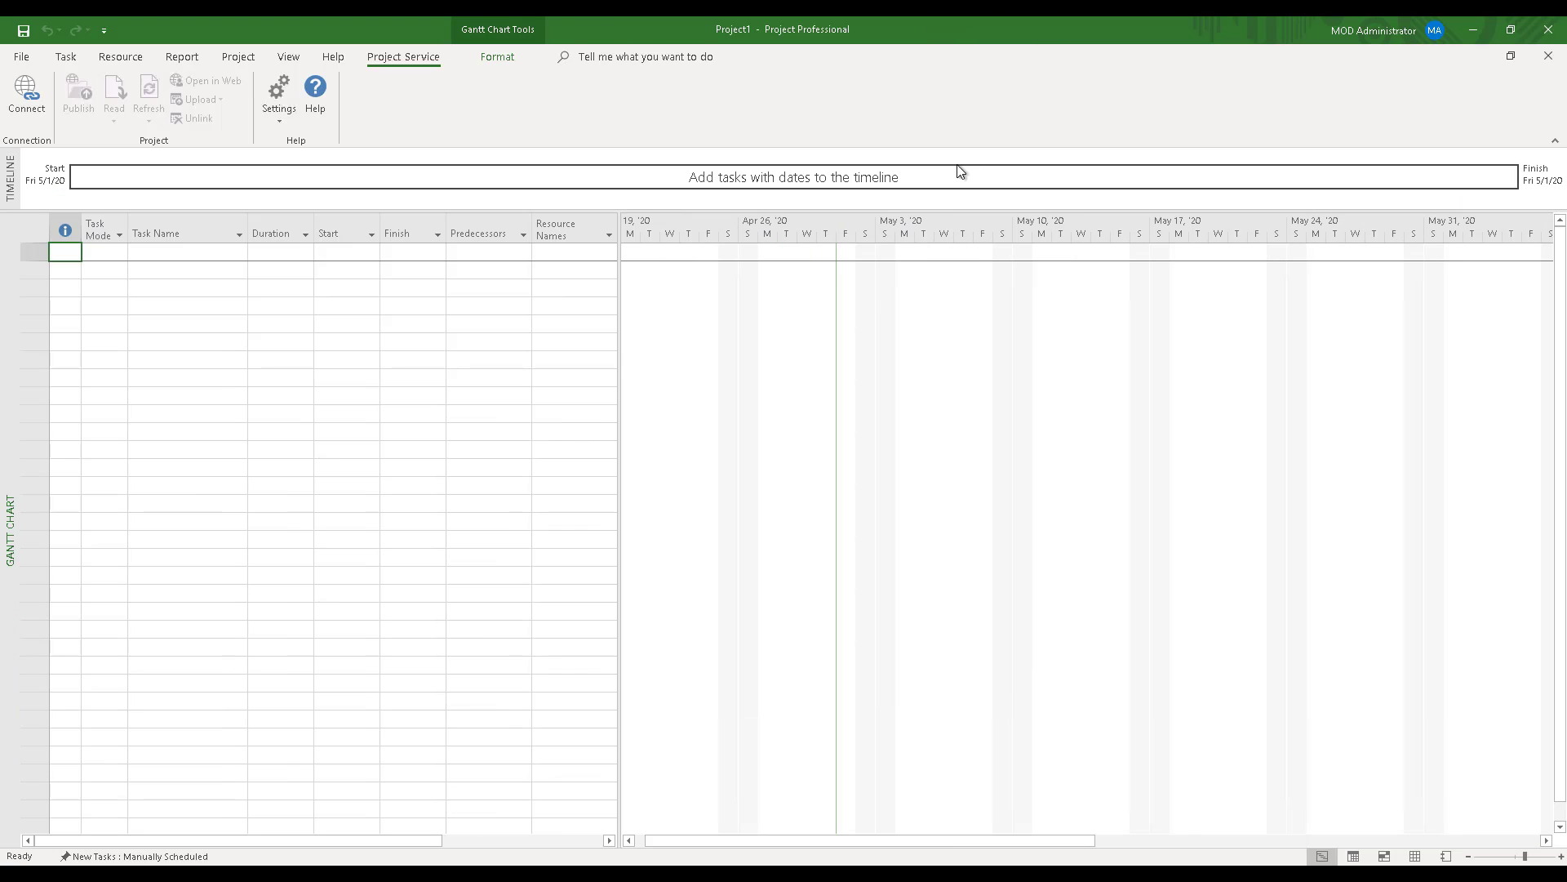
- Connect the project to Dynamics 365 Online with the organization's URL and sign in with the account password
left_click(47, 111)
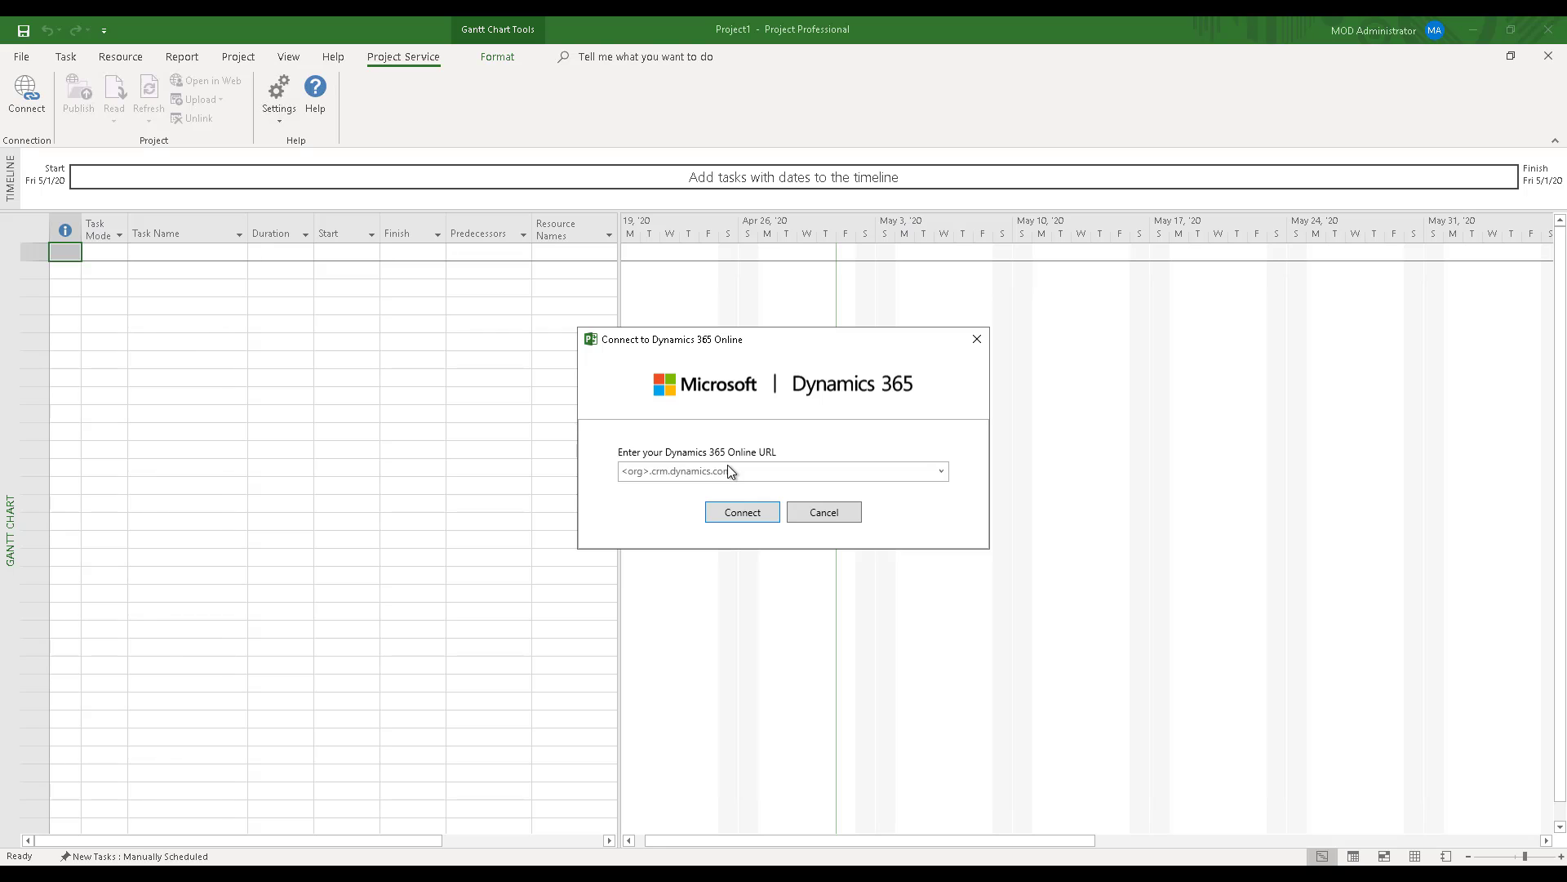
key("ctrl+v")
left_click(741, 511)
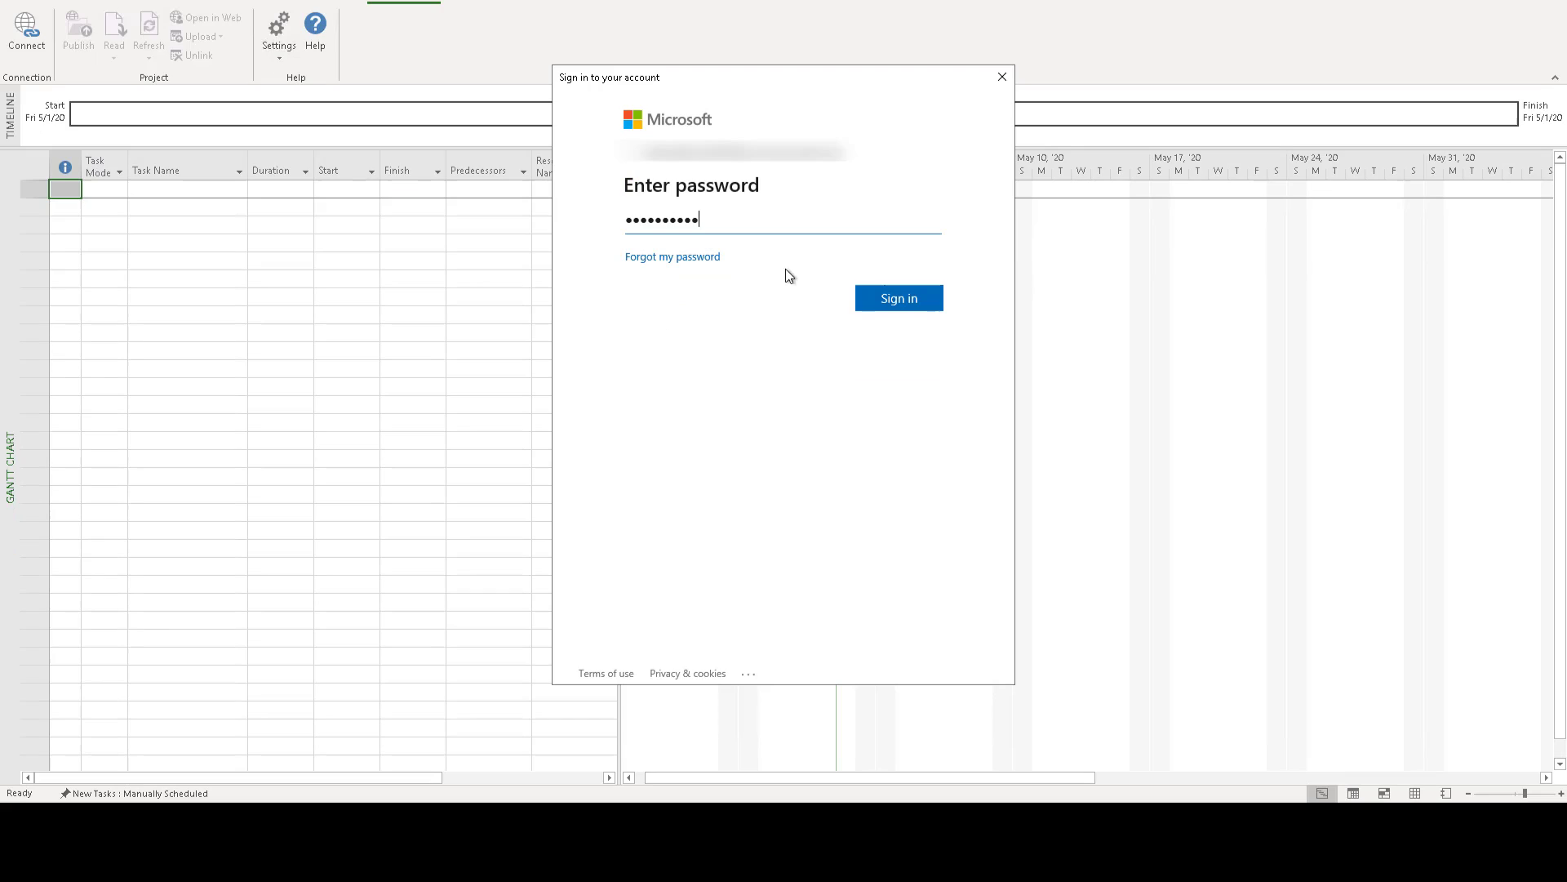
left_click(899, 299)
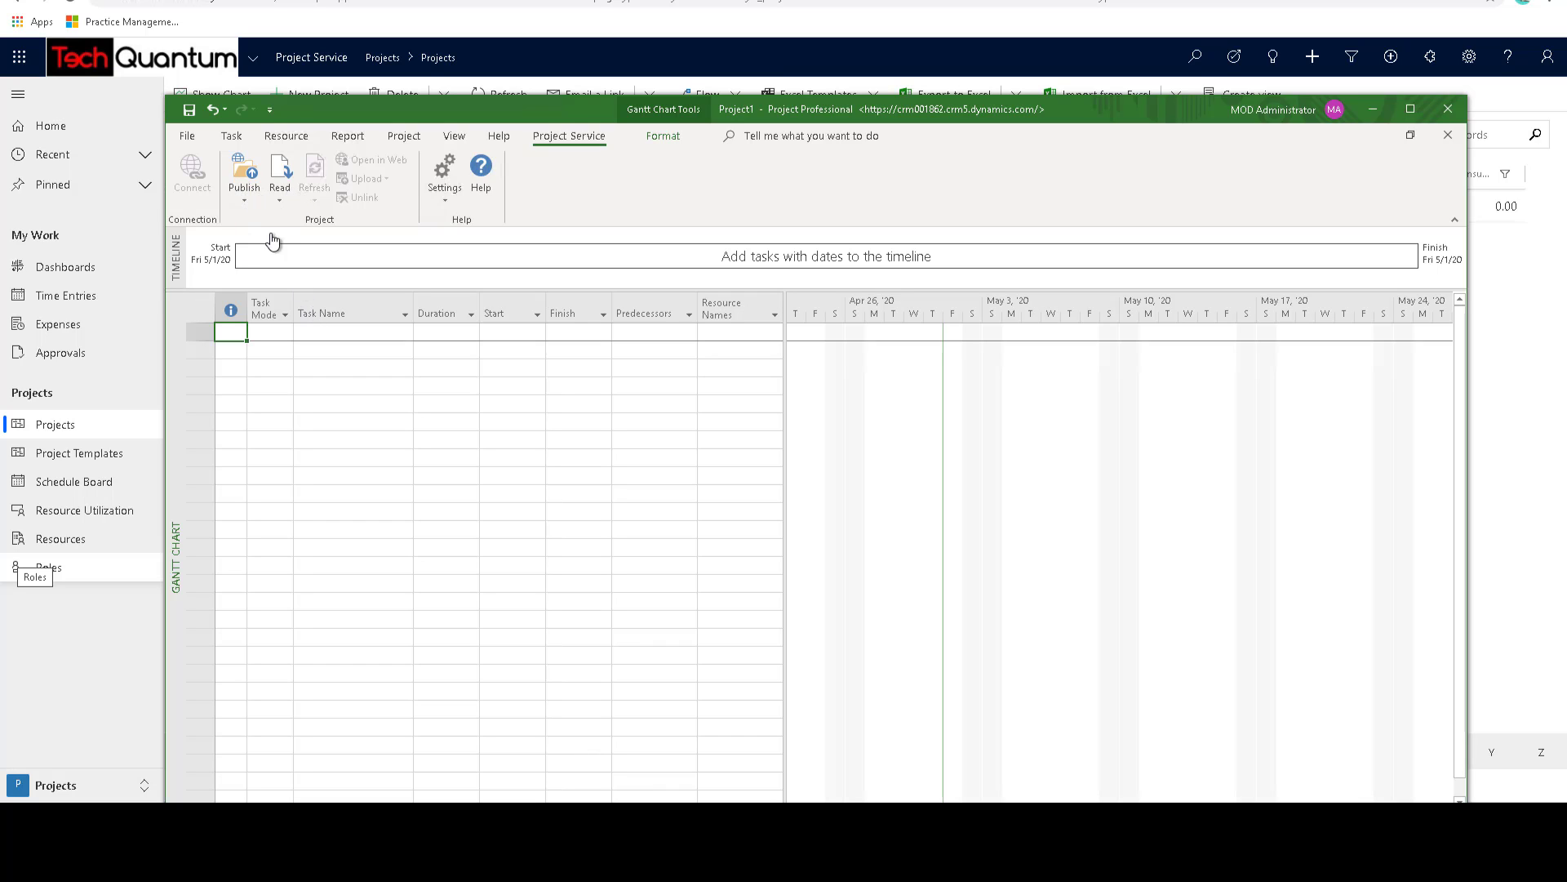
- Read the PSA project Business Central Implementation for AW with its plan linked to Project Service Automation
left_click(280, 176)
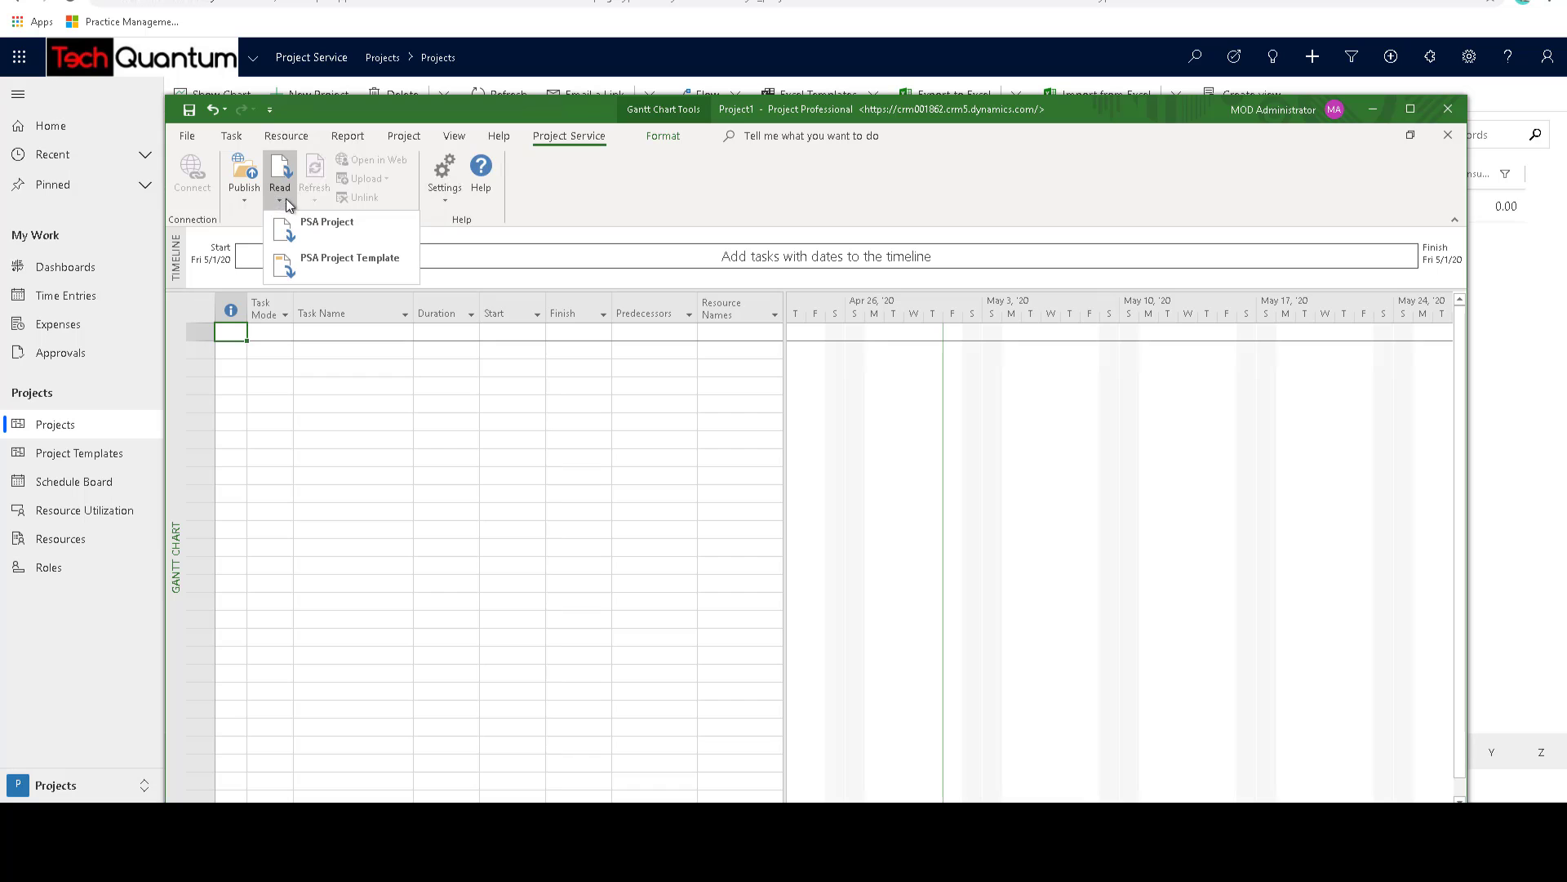
left_click(341, 236)
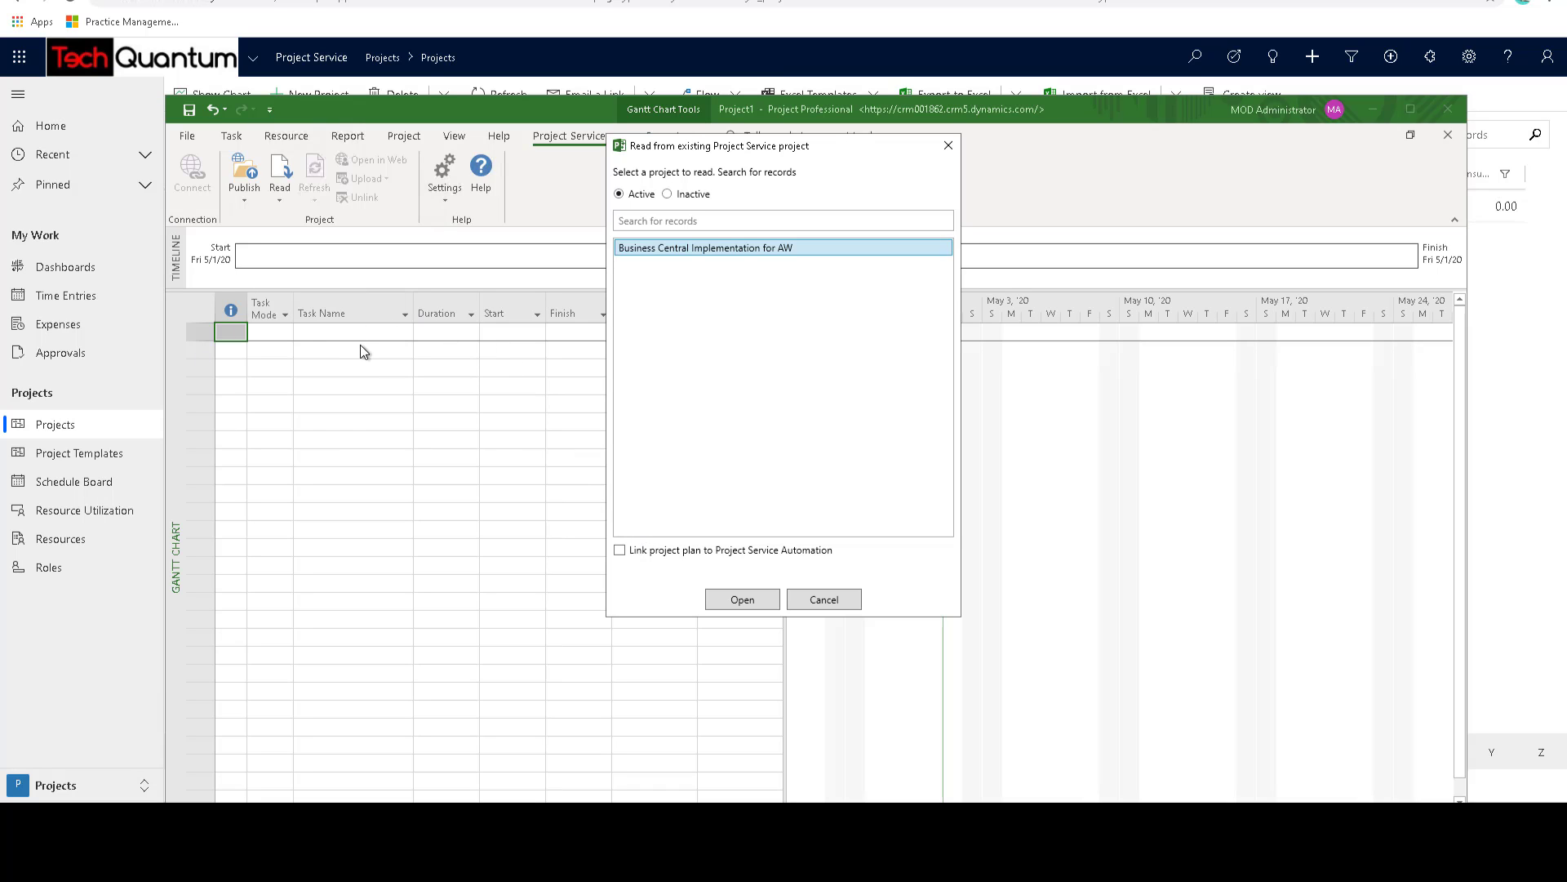
left_click(621, 550)
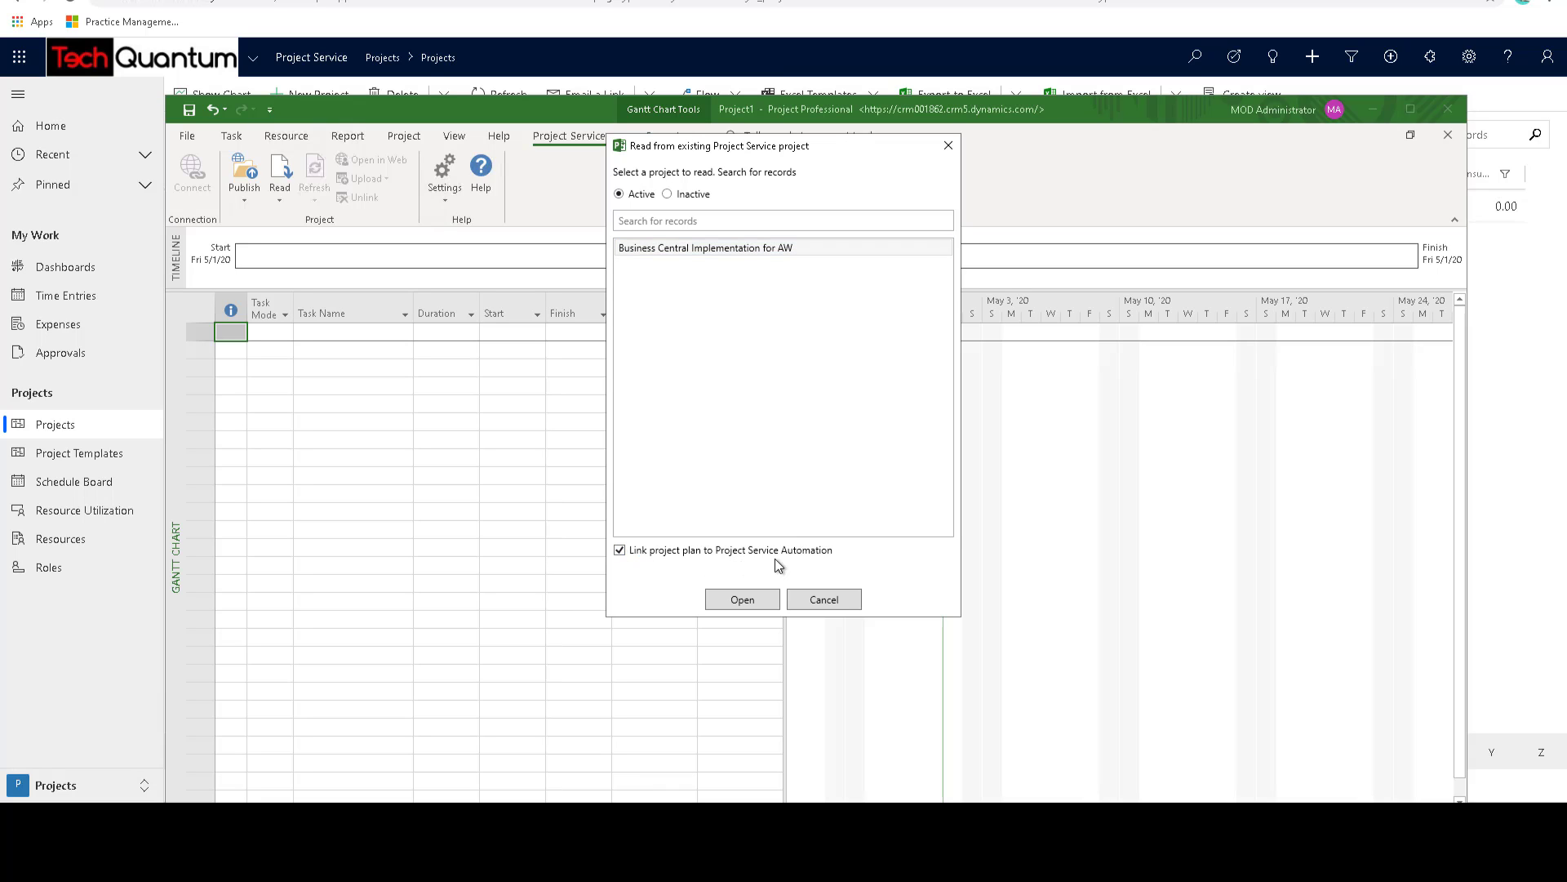
left_click(743, 600)
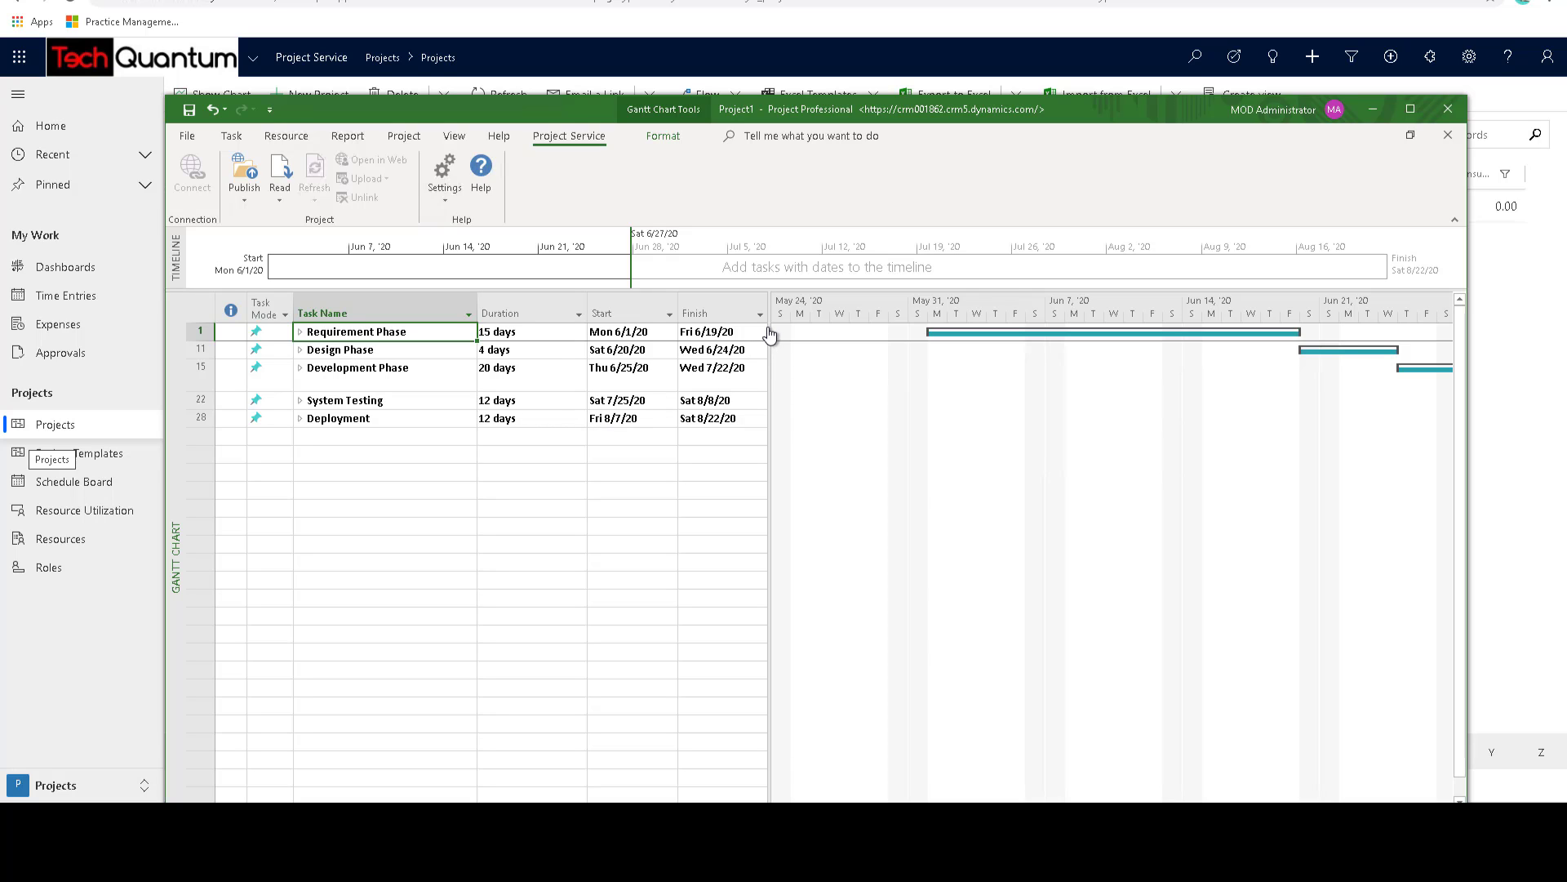
- Widen the task table to reveal the resource columns, maximize the window, and expand the Requirement Phase and Design Phase
left_click_drag(770, 333, 1017, 372)
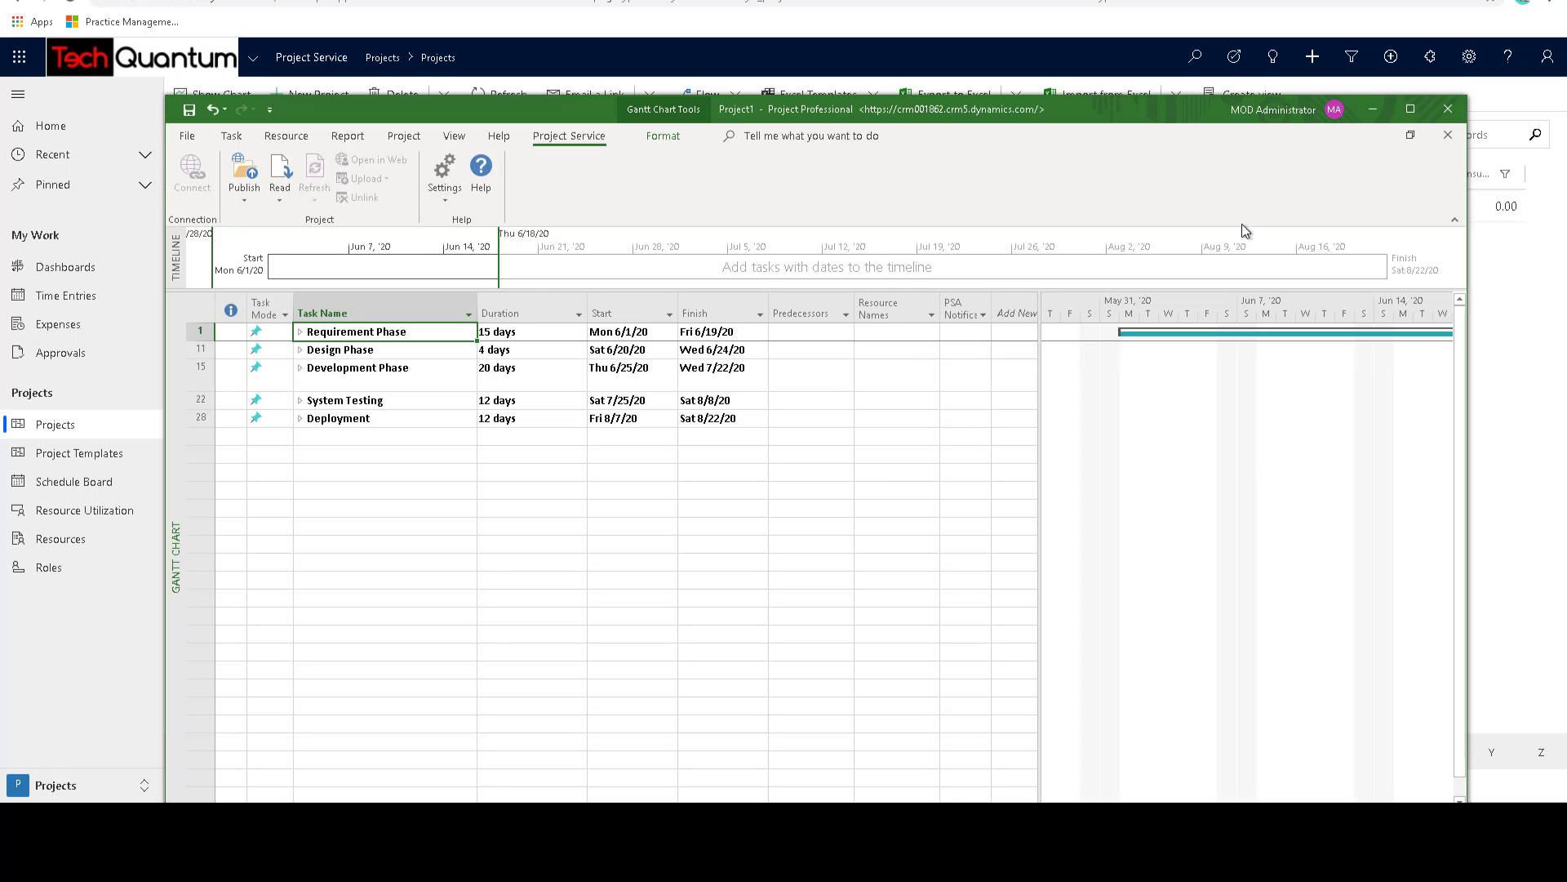
left_click(1409, 110)
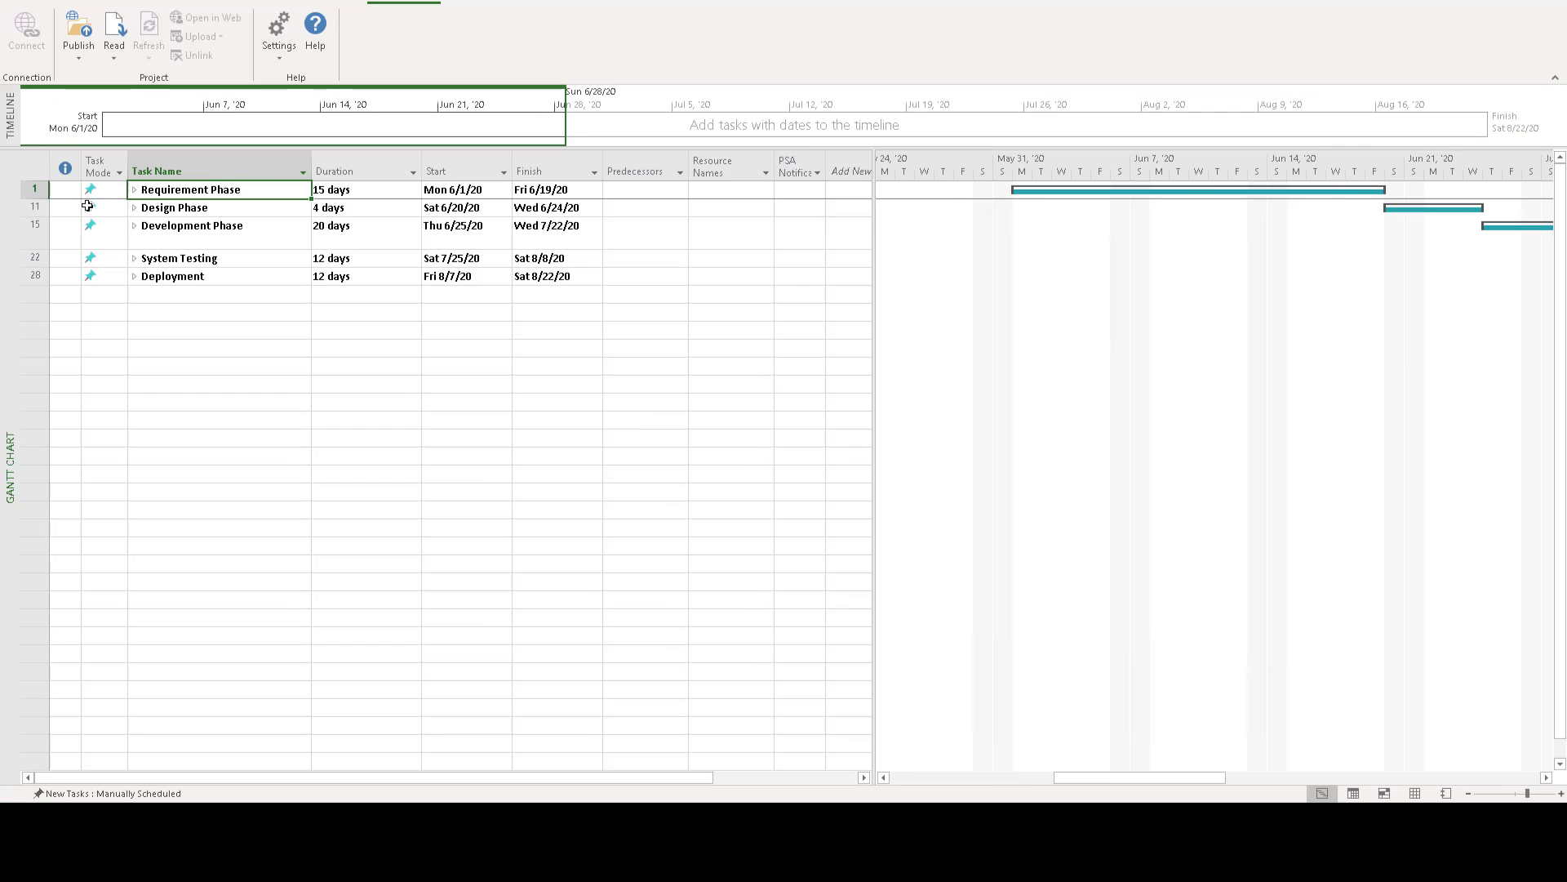
left_click(133, 190)
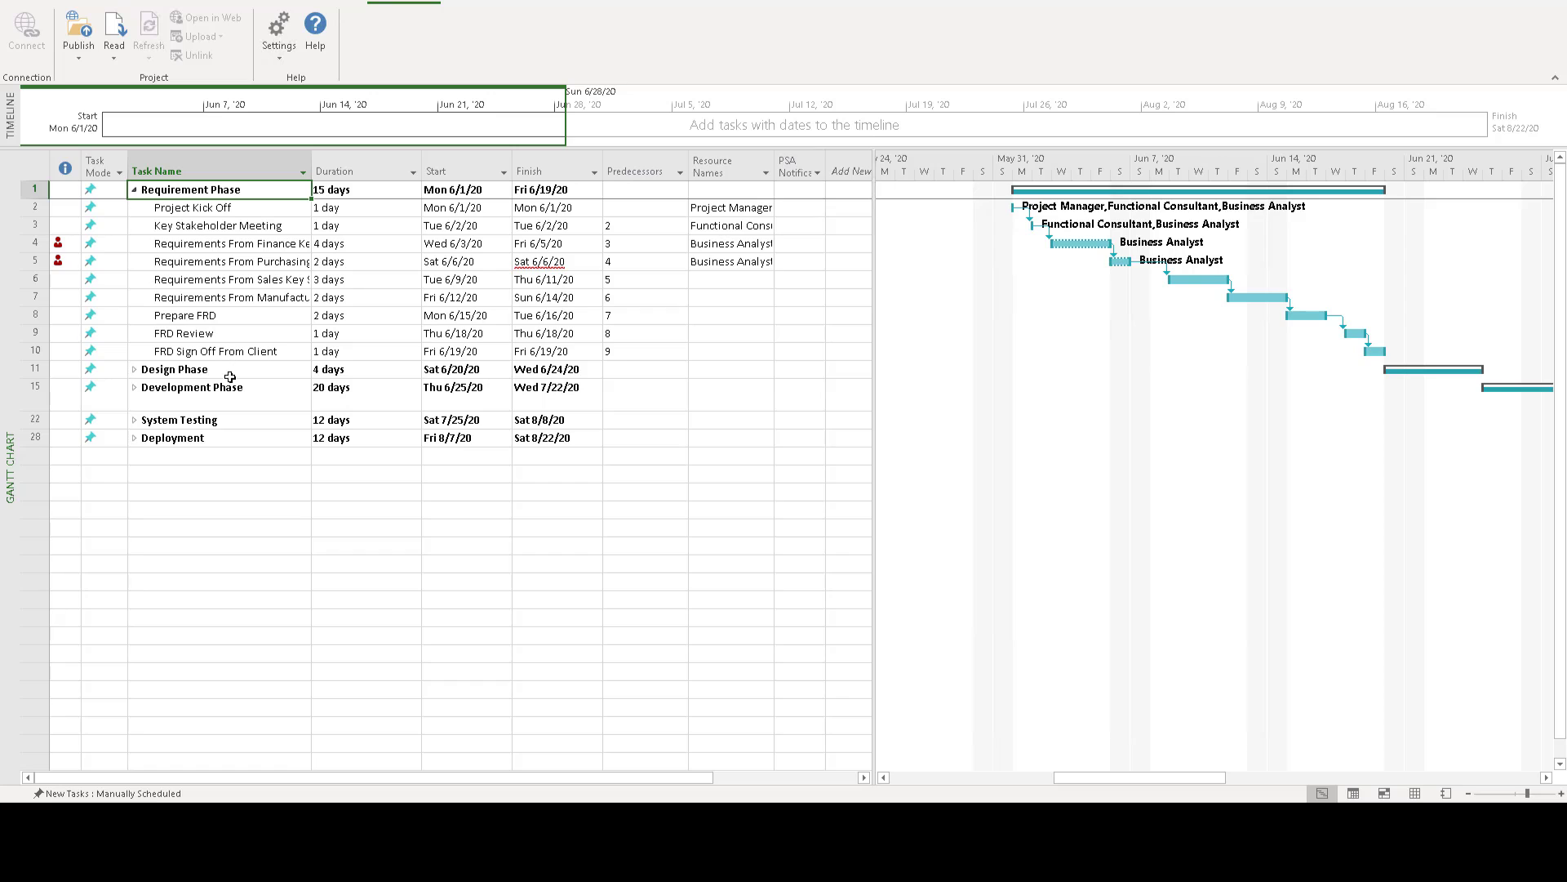
left_click(133, 369)
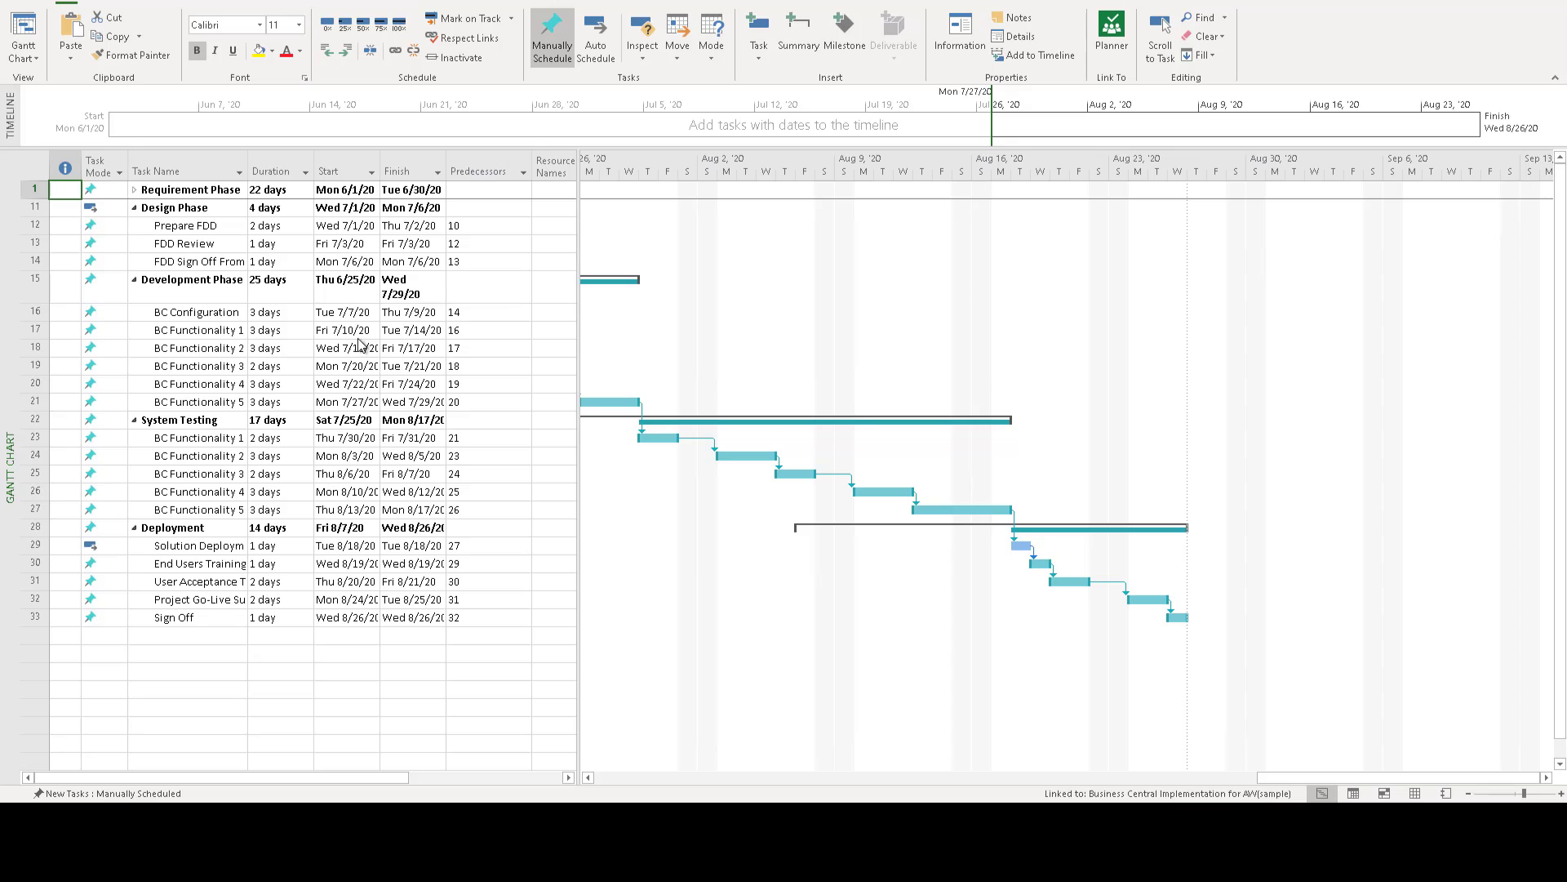
- Show the Project Service commands for the linked plan and expand the Requirement Phase tasks
left_click(404, 2)
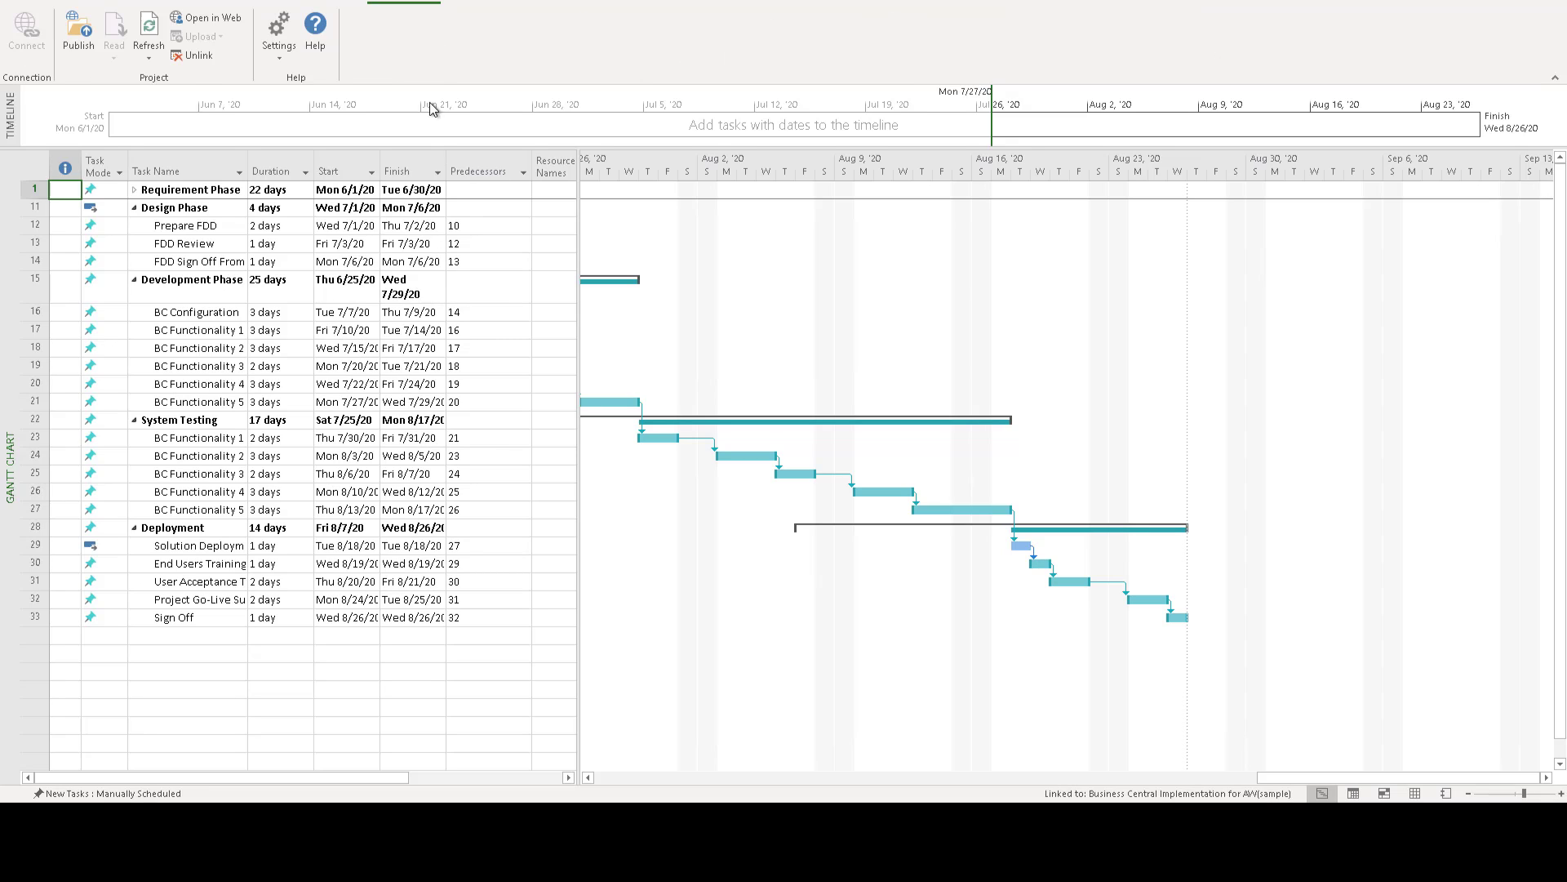
left_click(426, 315)
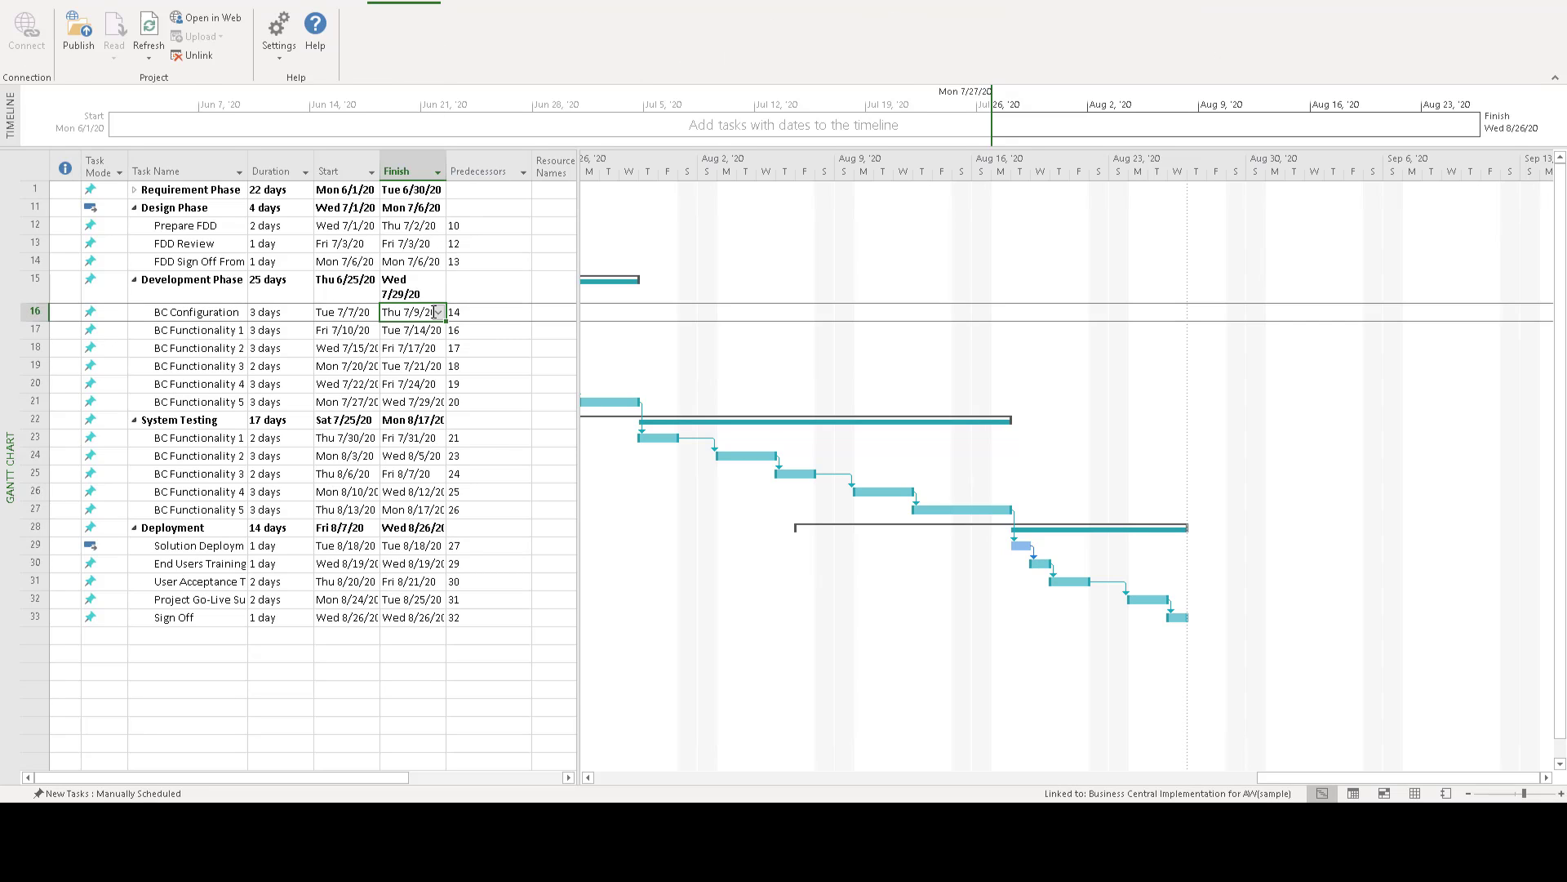
left_click(134, 189)
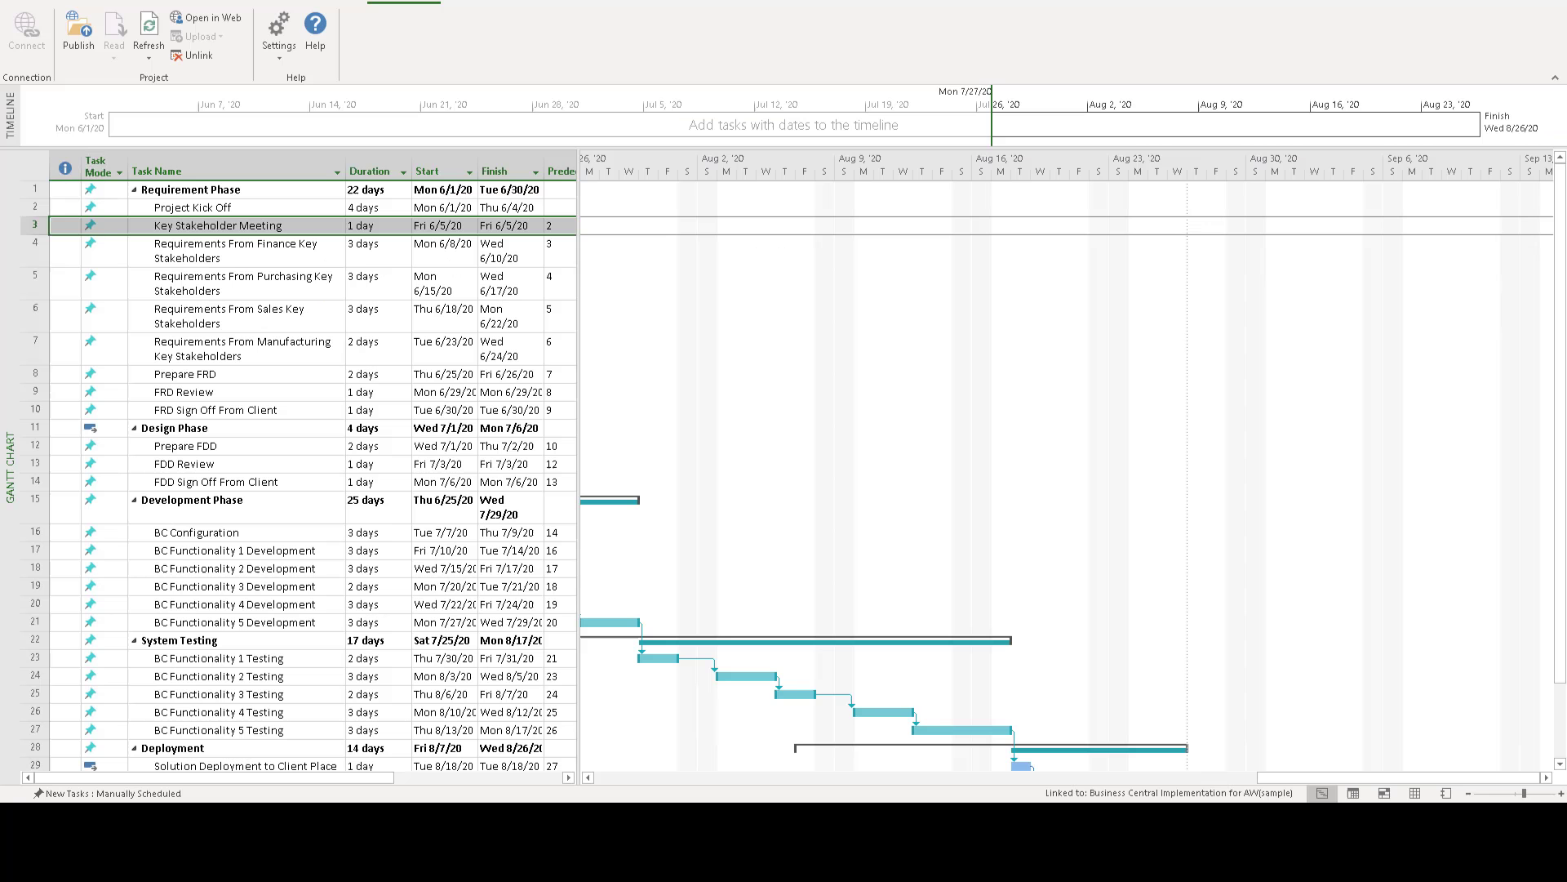
- Switch to Microsoft Project and rename the Key Stakeholder Meeting task as Key Stakeholder Meeting TQ
left_click(641, 760)
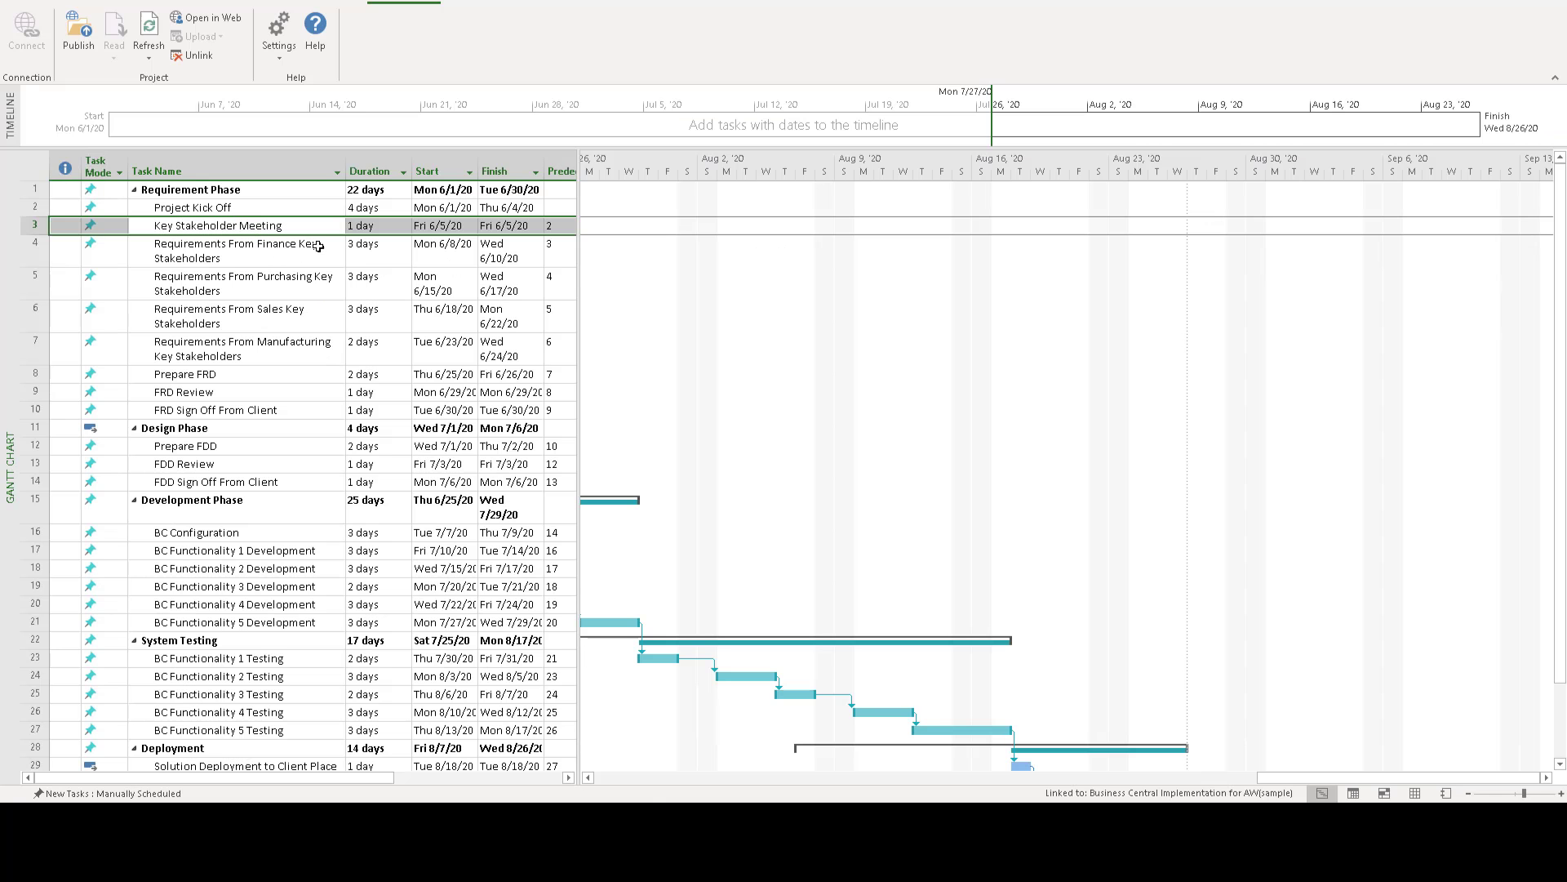
left_click(198, 229)
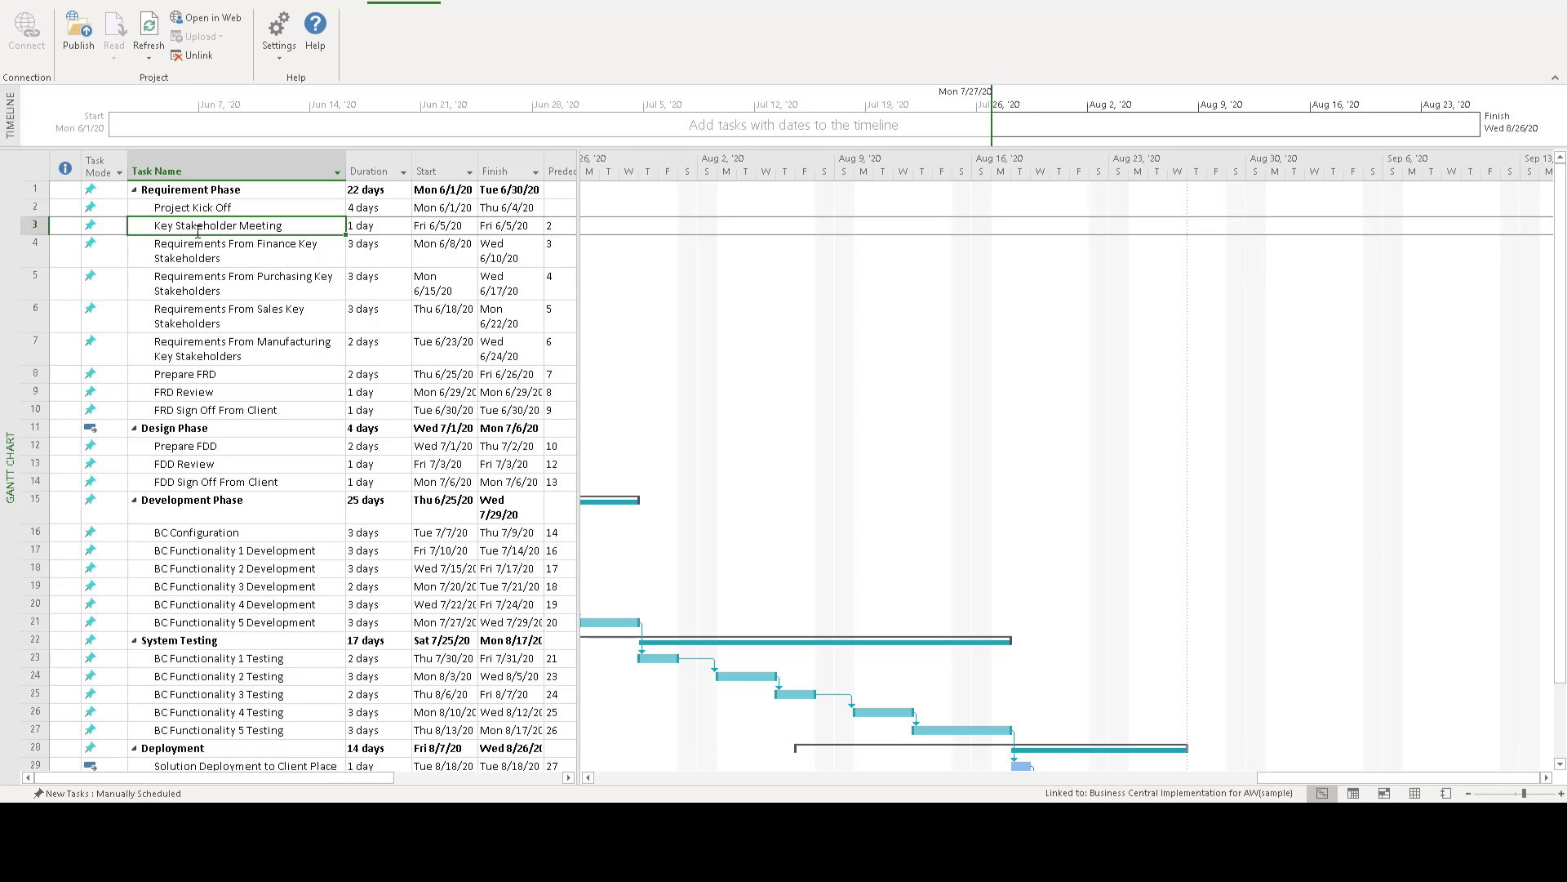
left_click(198, 230)
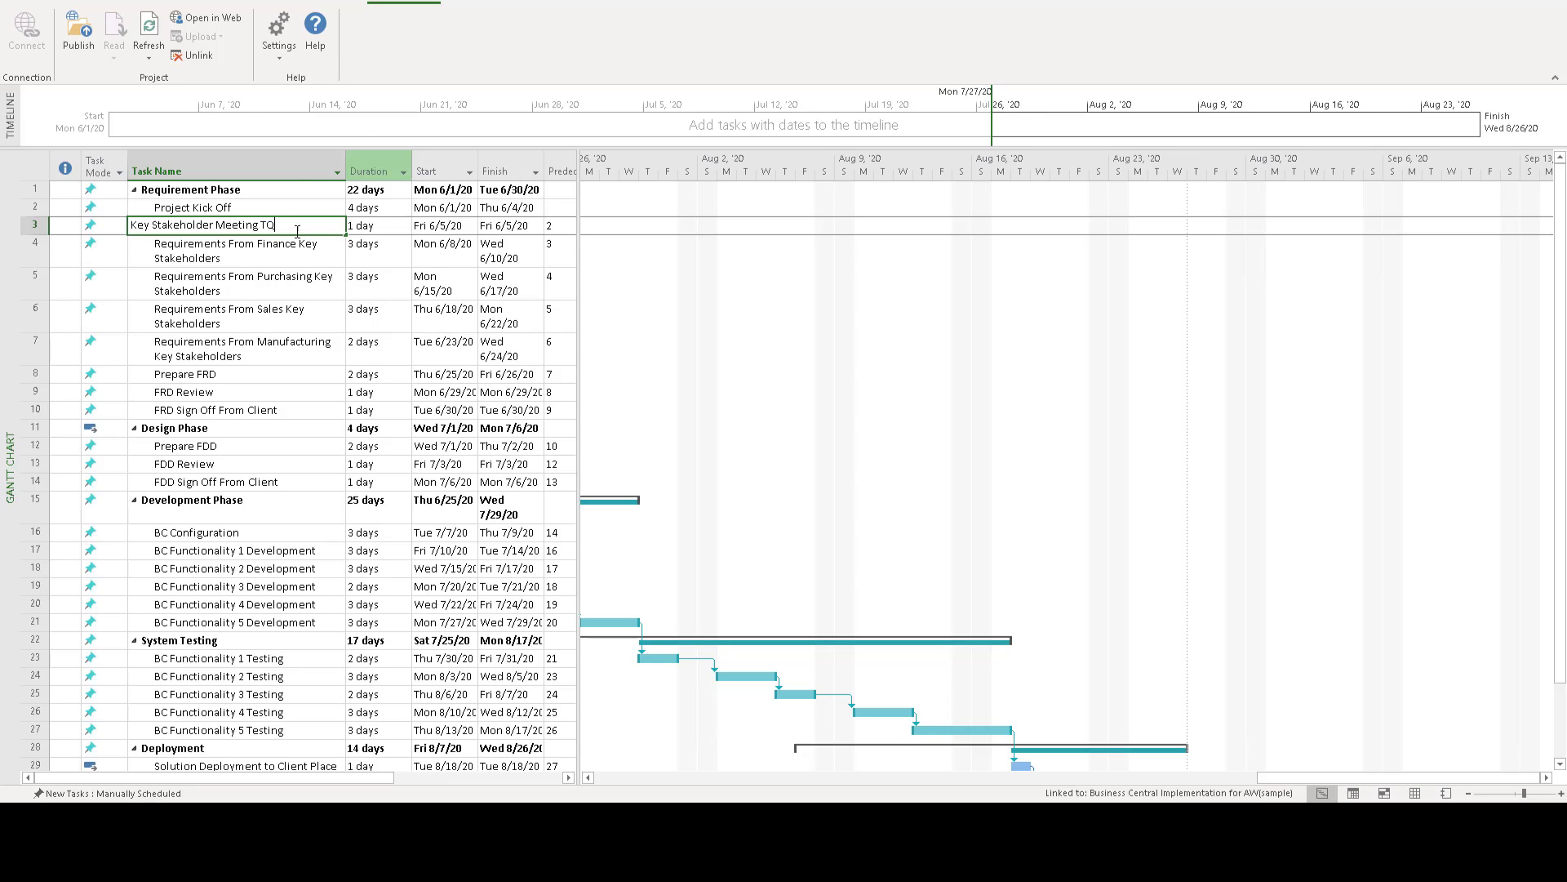
left_click(258, 245)
left_click(270, 225)
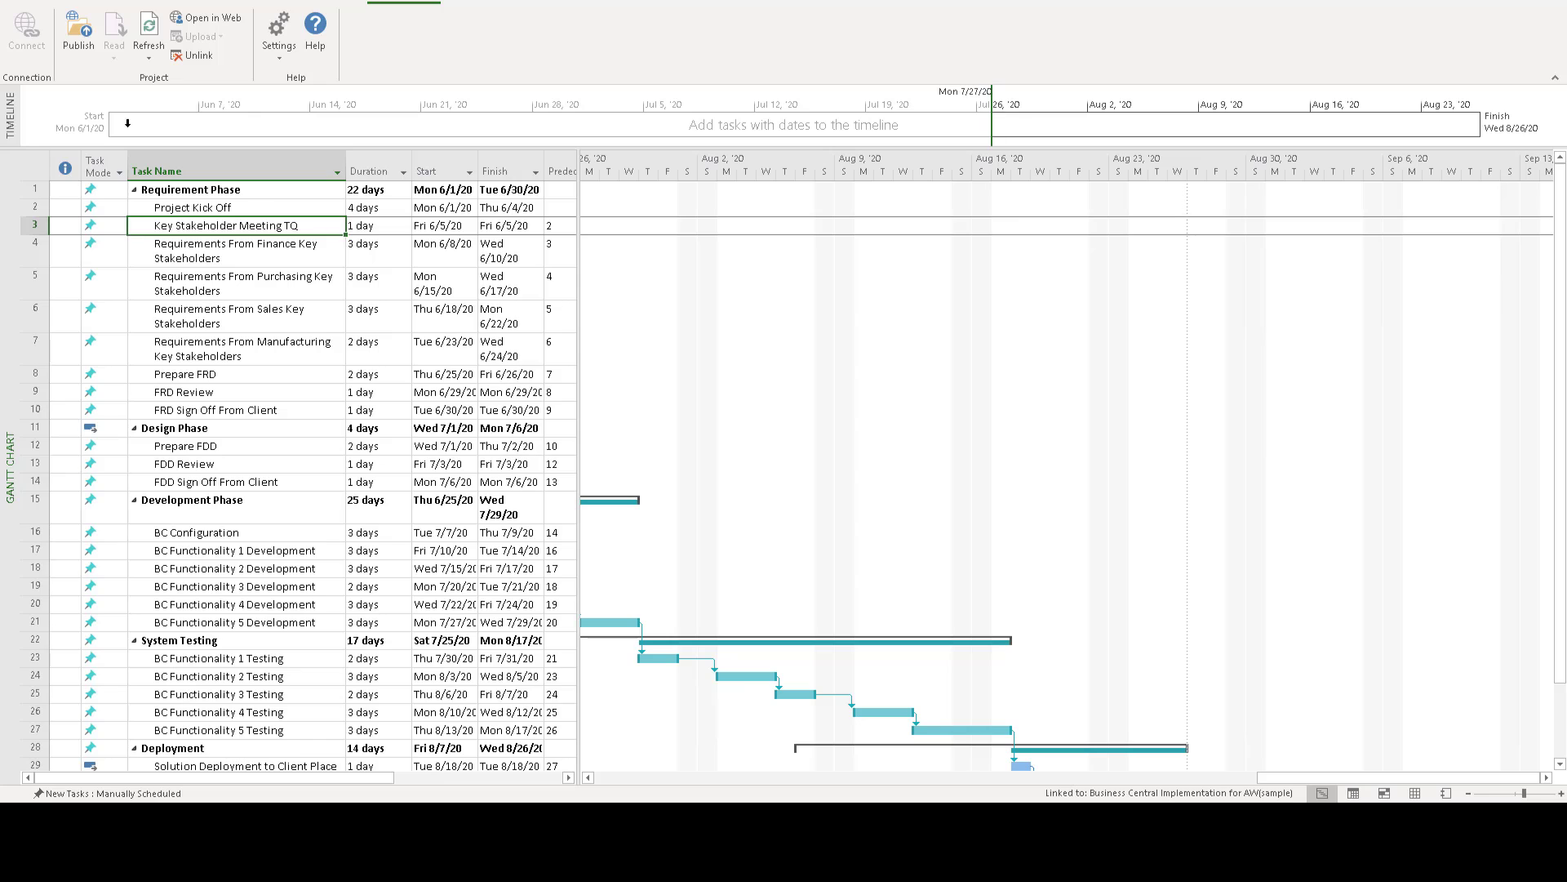
- Publish the renamed task to Project Service Automation, then refresh the project's web schedule to check the task name
left_click(86, 41)
left_click_drag(577, 246, 641, 249)
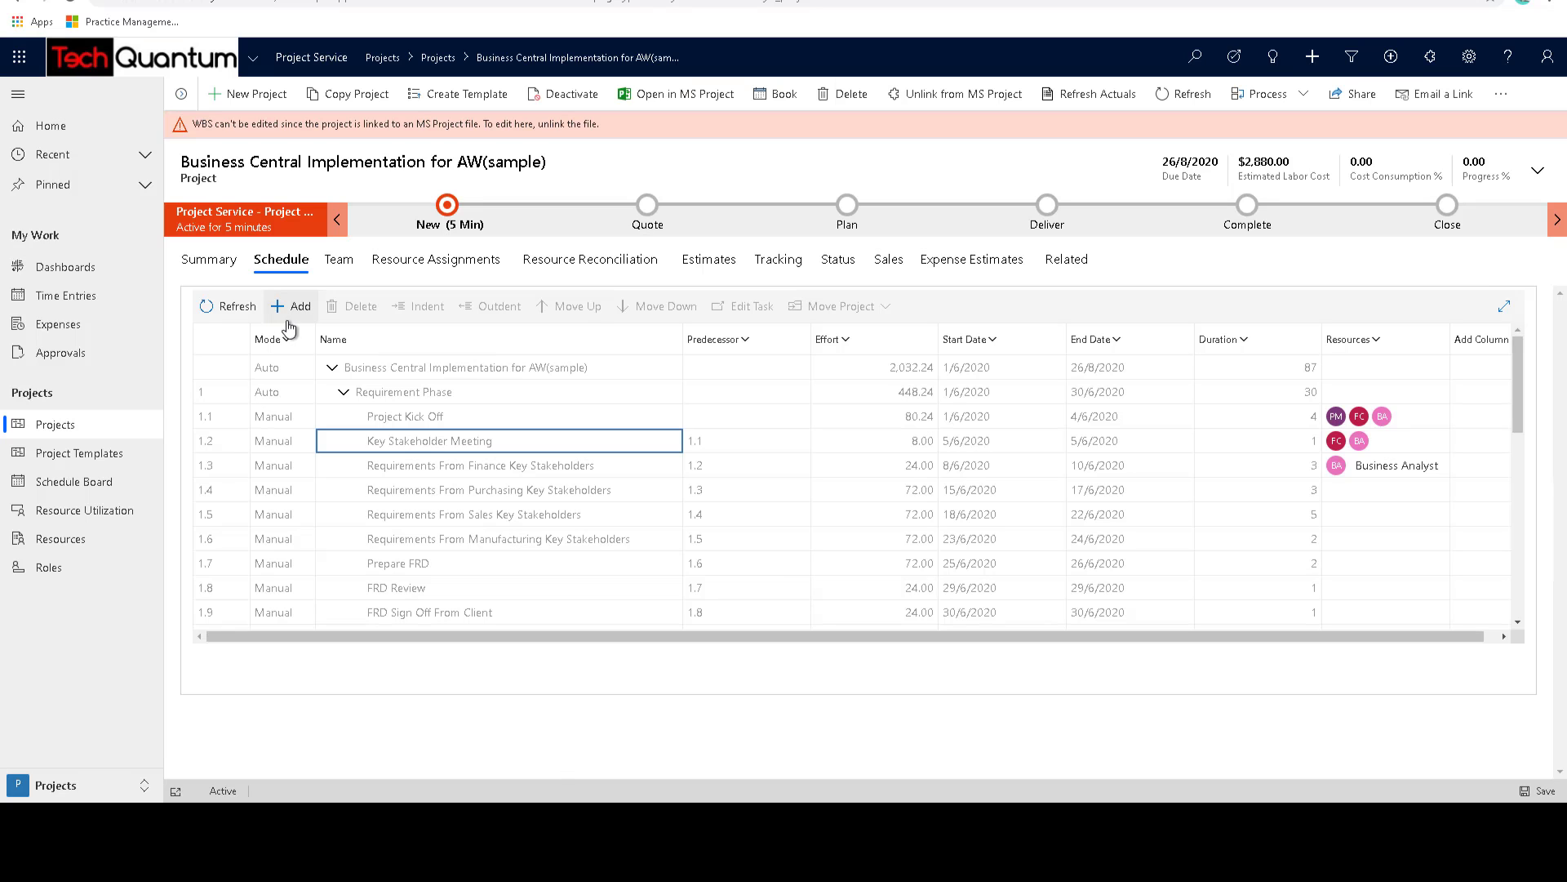
left_click(226, 309)
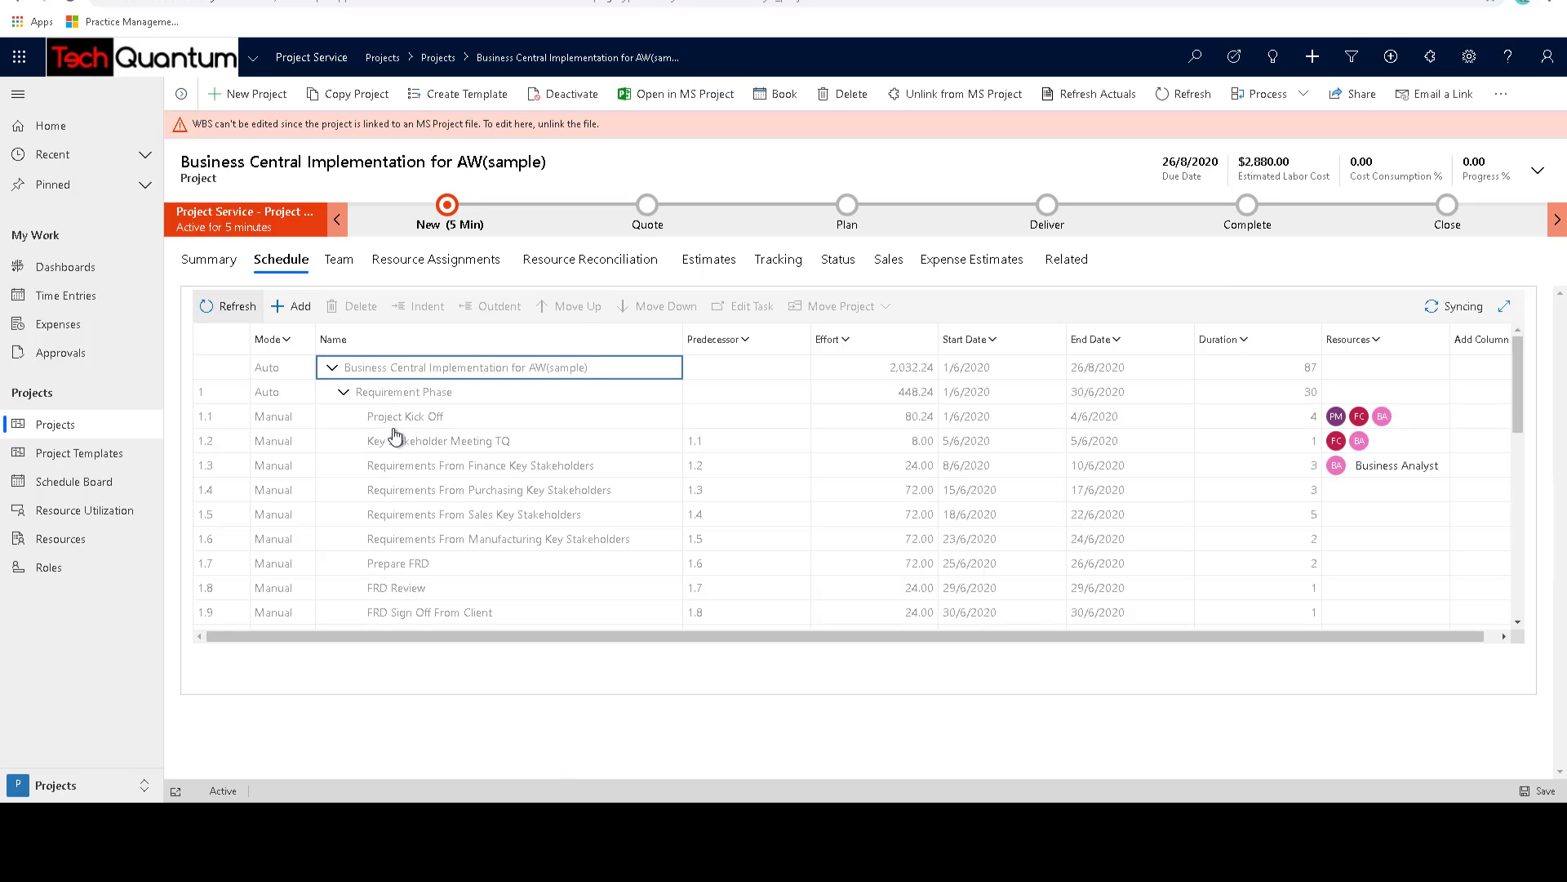
left_click(486, 445)
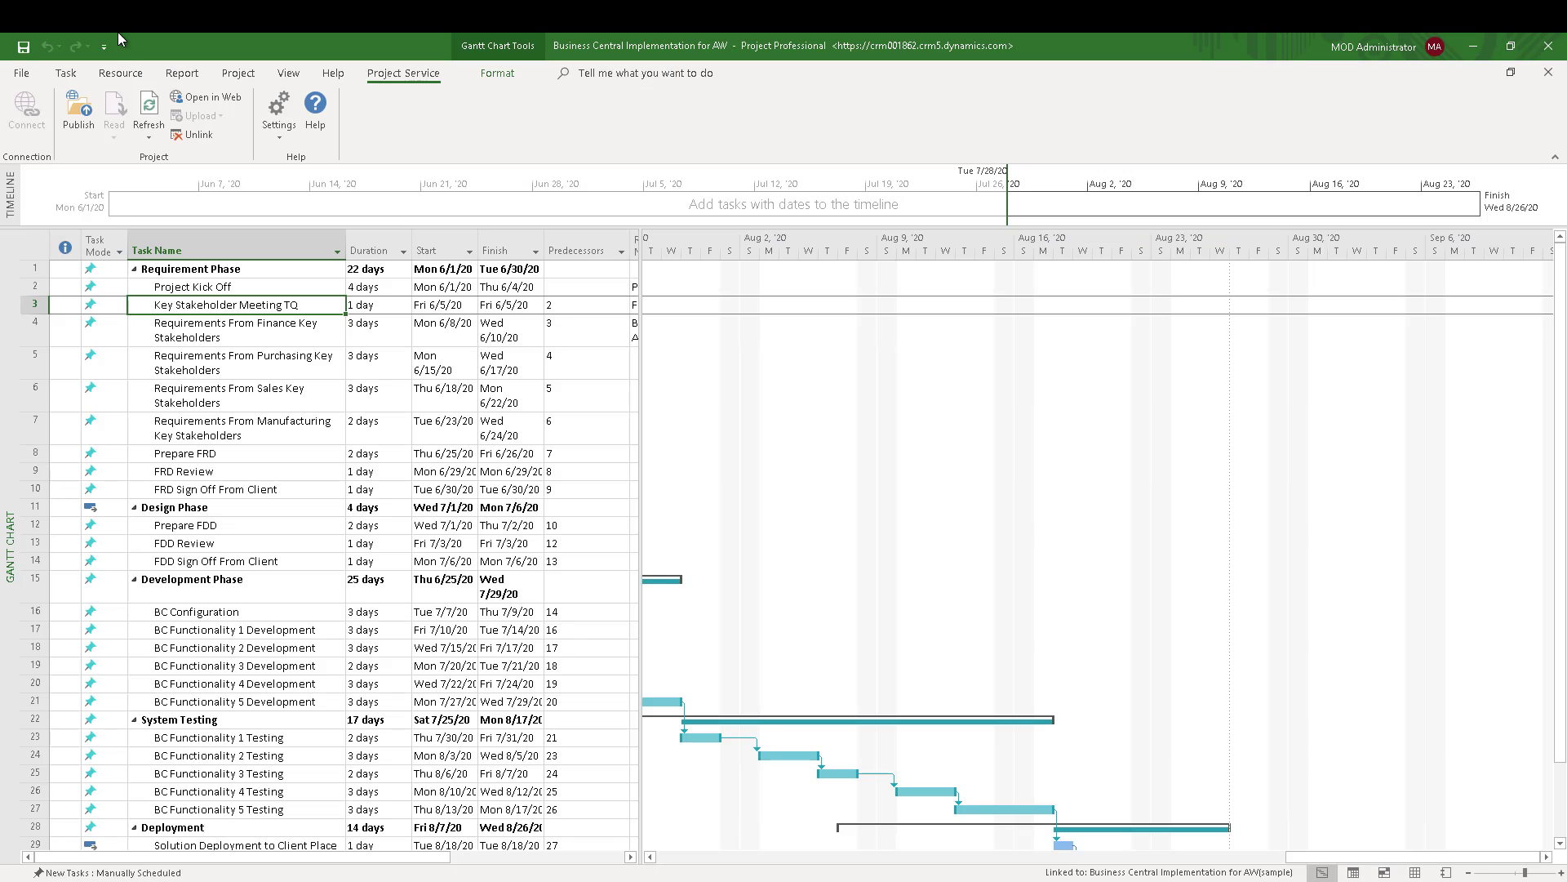
- Unlink the Microsoft Project plan from the Project Service Automation project and refresh the web schedule
left_click(200, 135)
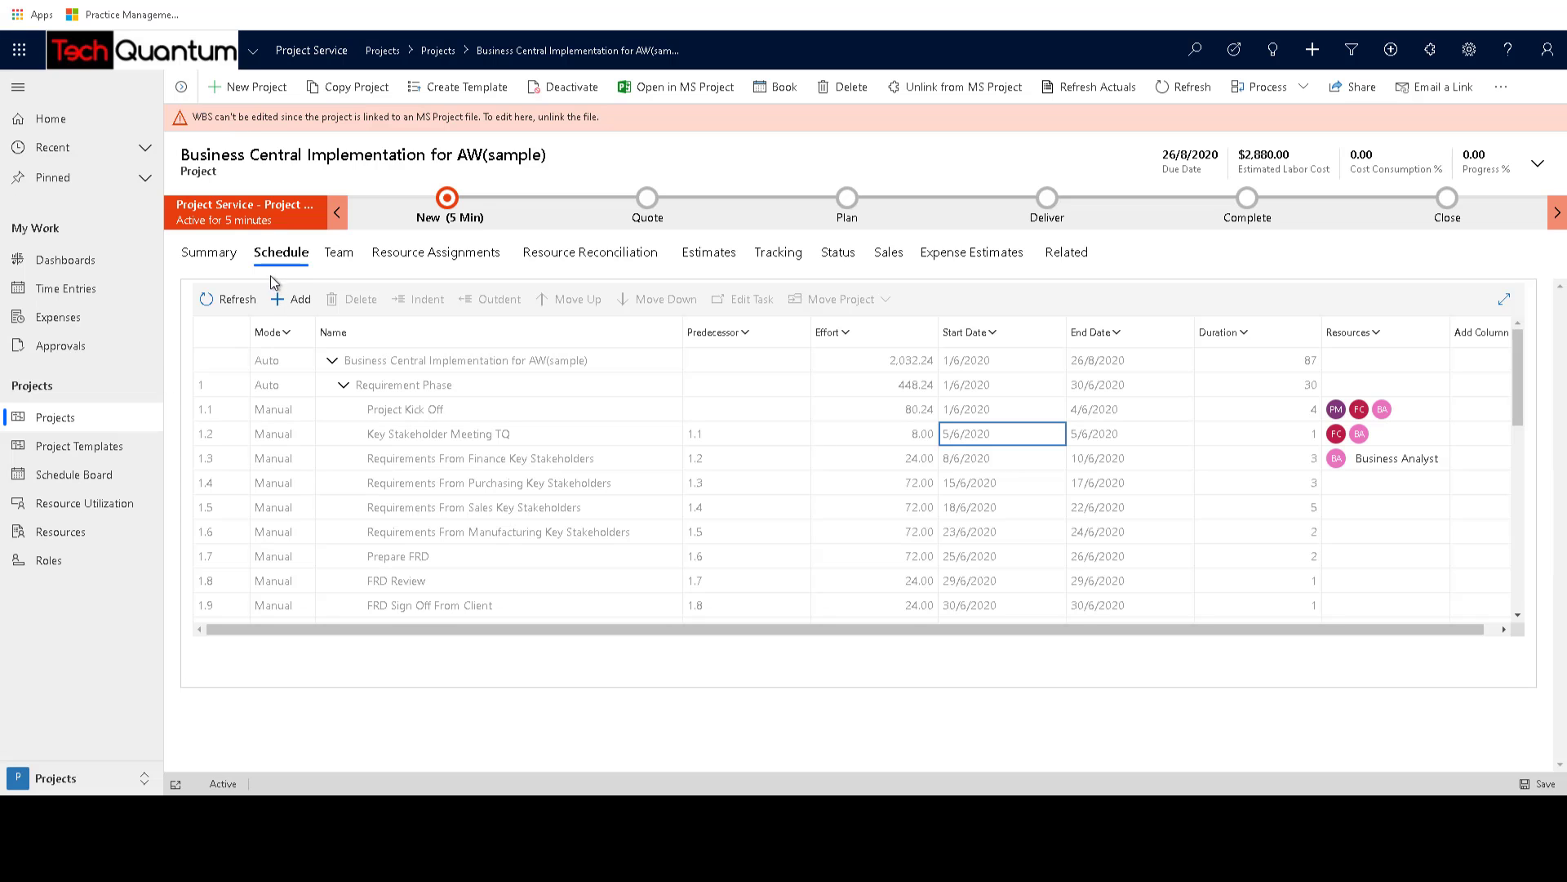
left_click(227, 300)
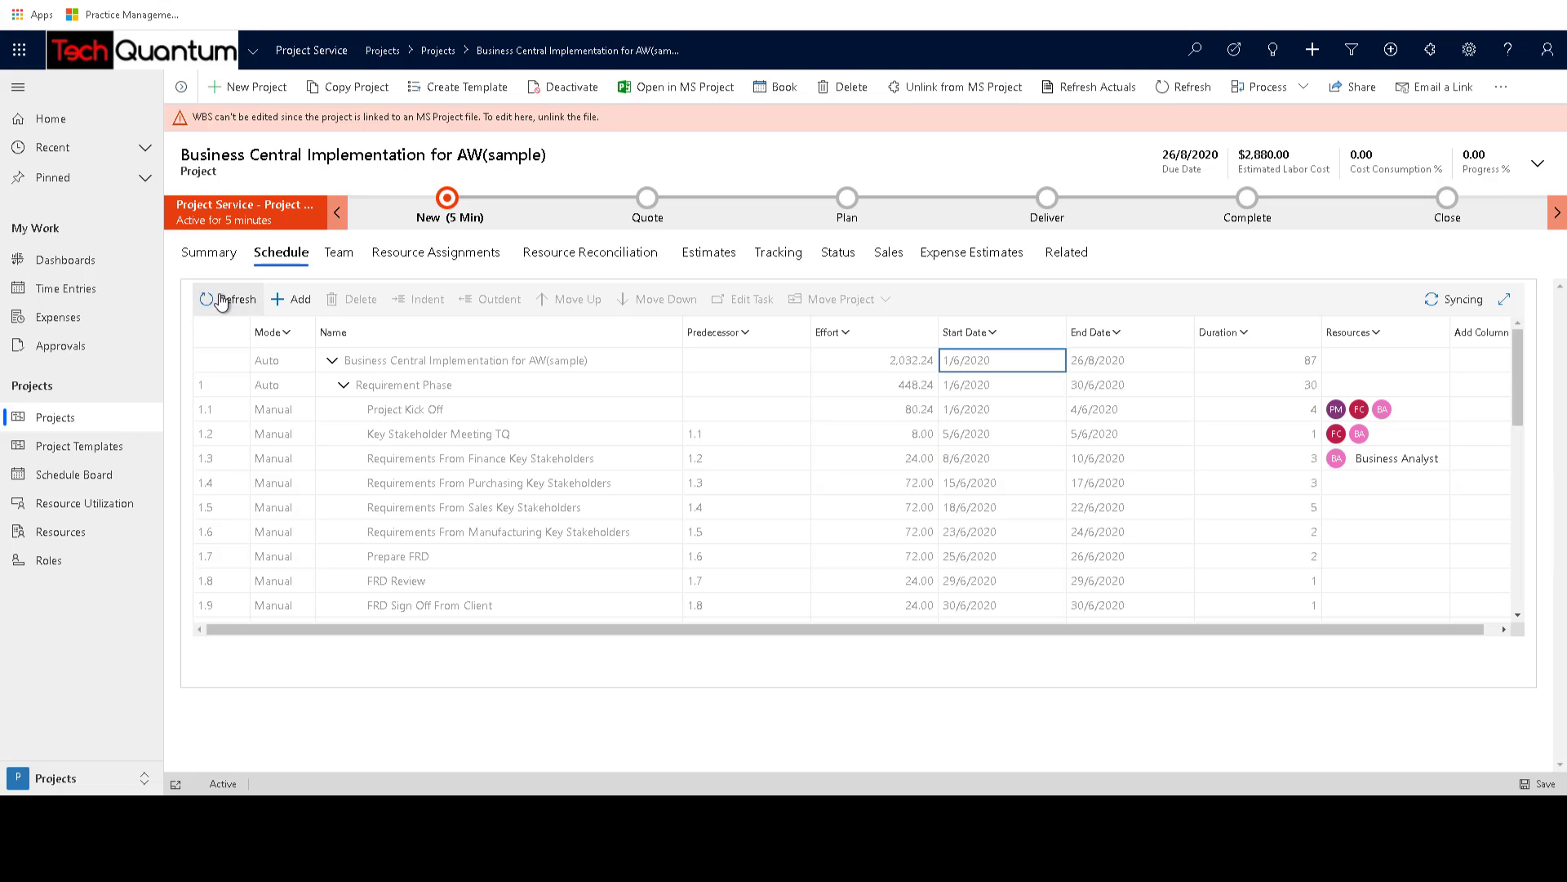
- Open the effort value of the Project Kick Off task for editing in the web schedule
left_click(475, 411)
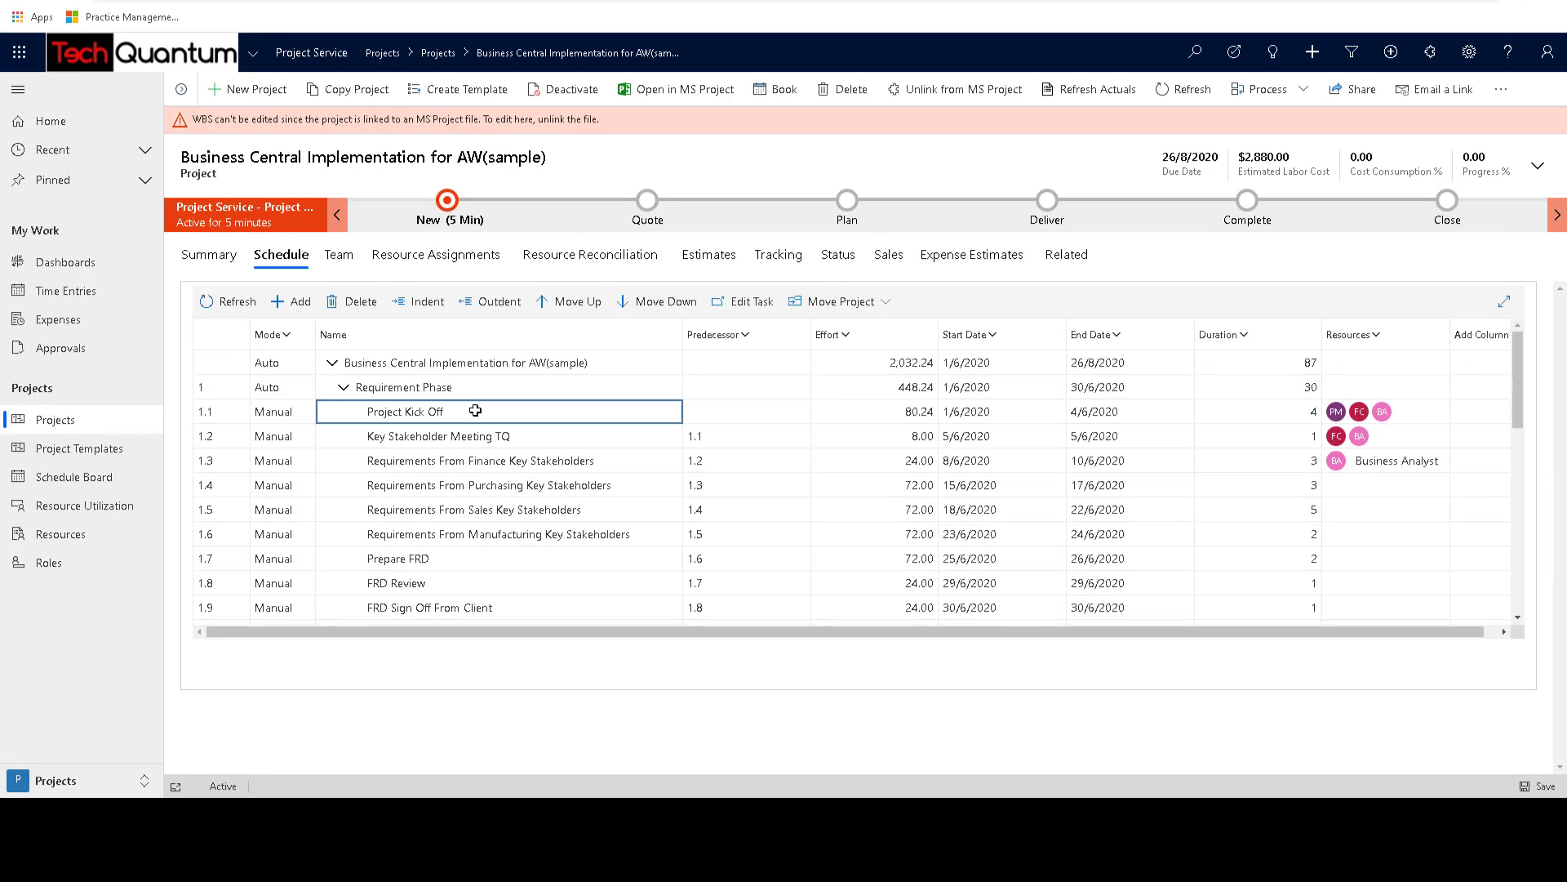
left_click(746, 413)
double_click(924, 414)
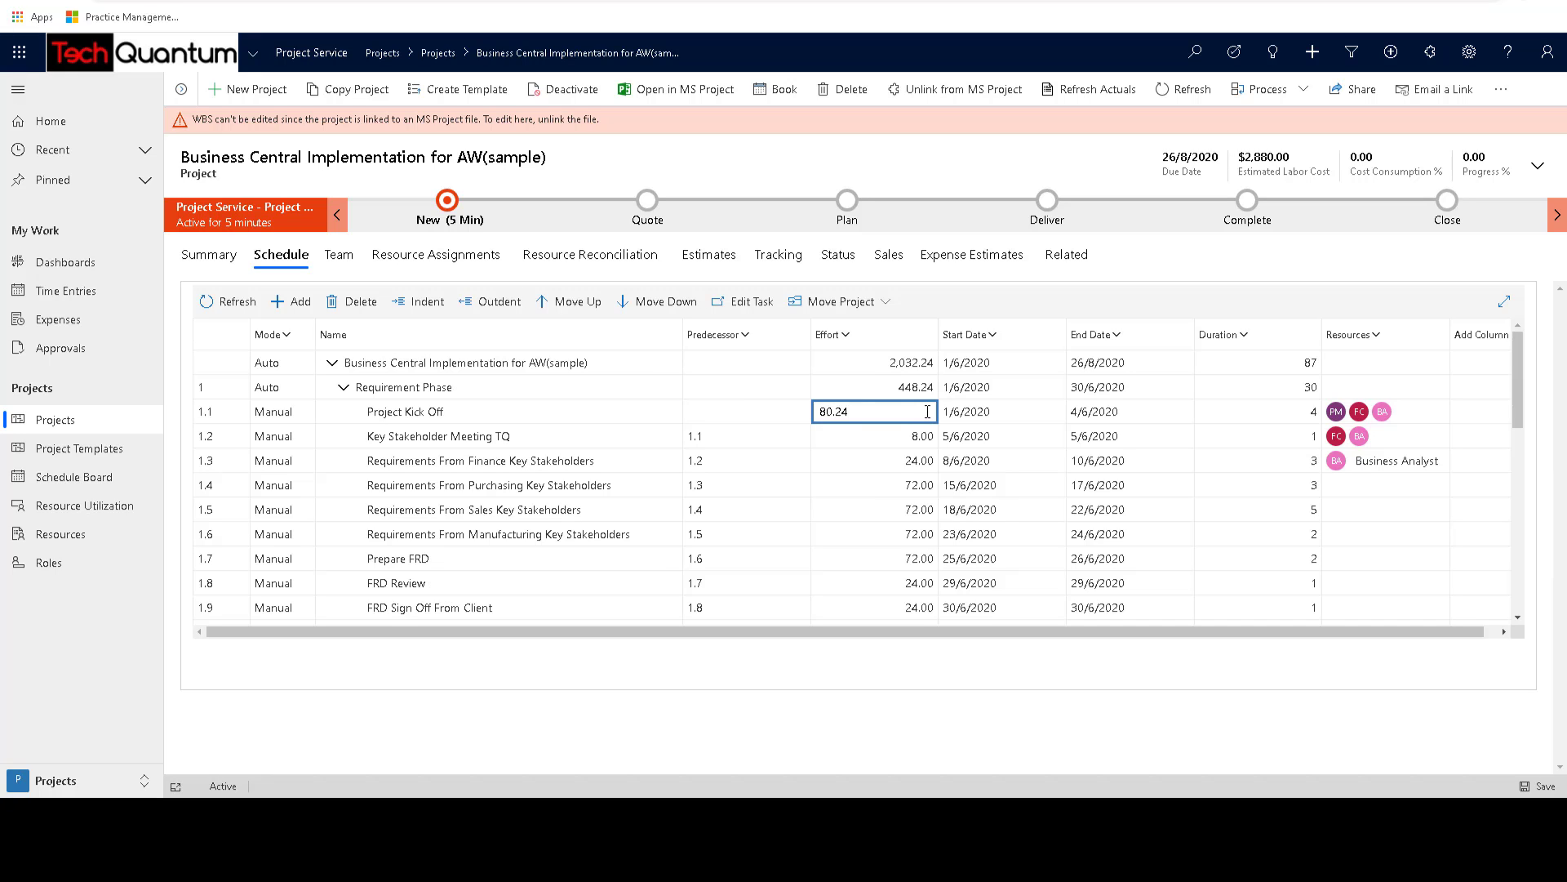